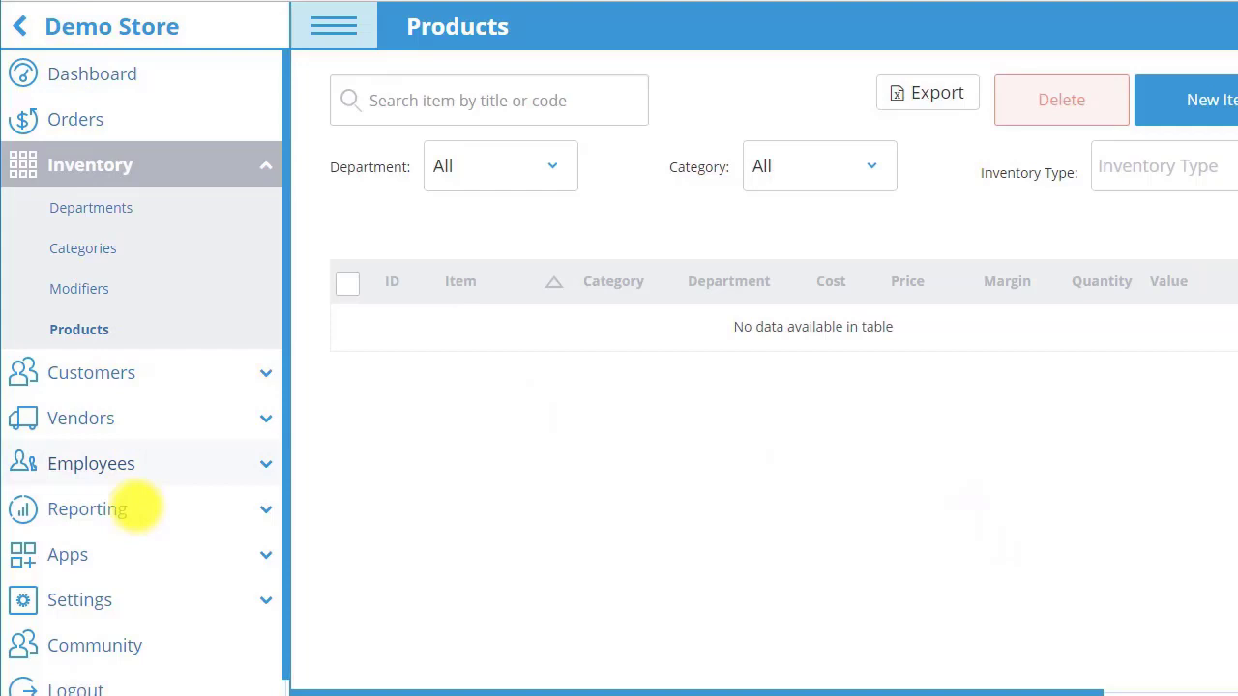
# Open the company settings and set the type of business to Coffee_Shop
pyautogui.click(144, 592)
pyautogui.click(95, 578)
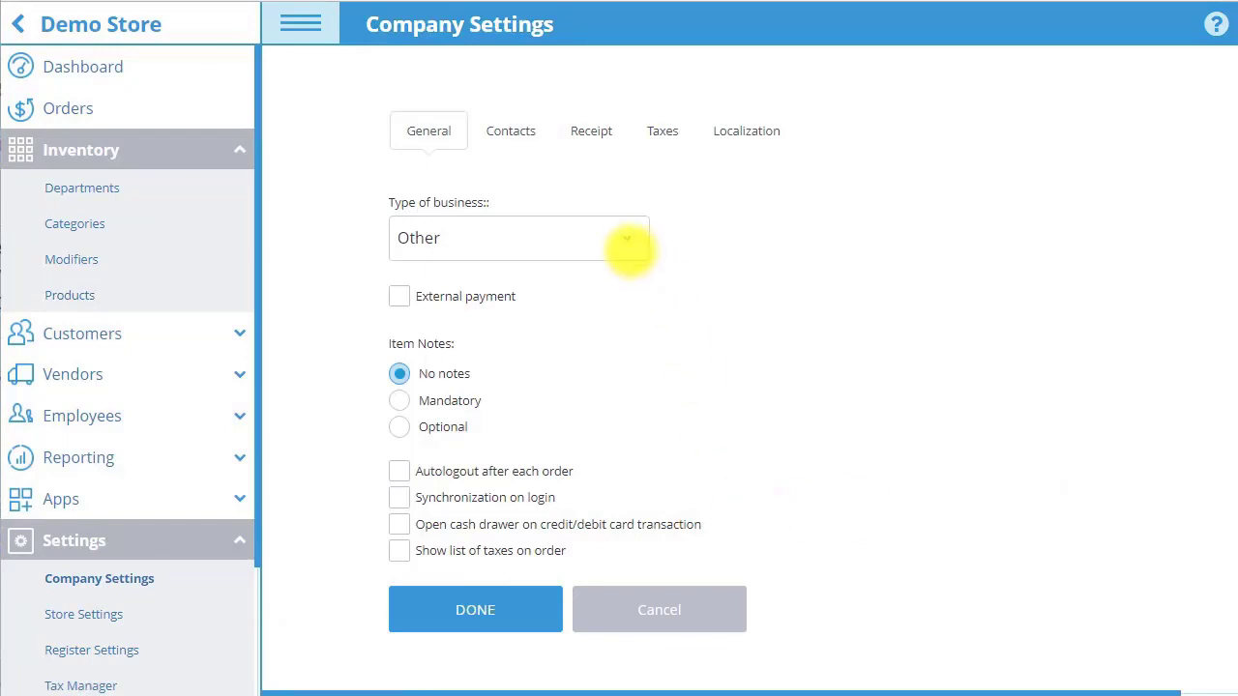
pyautogui.click(629, 246)
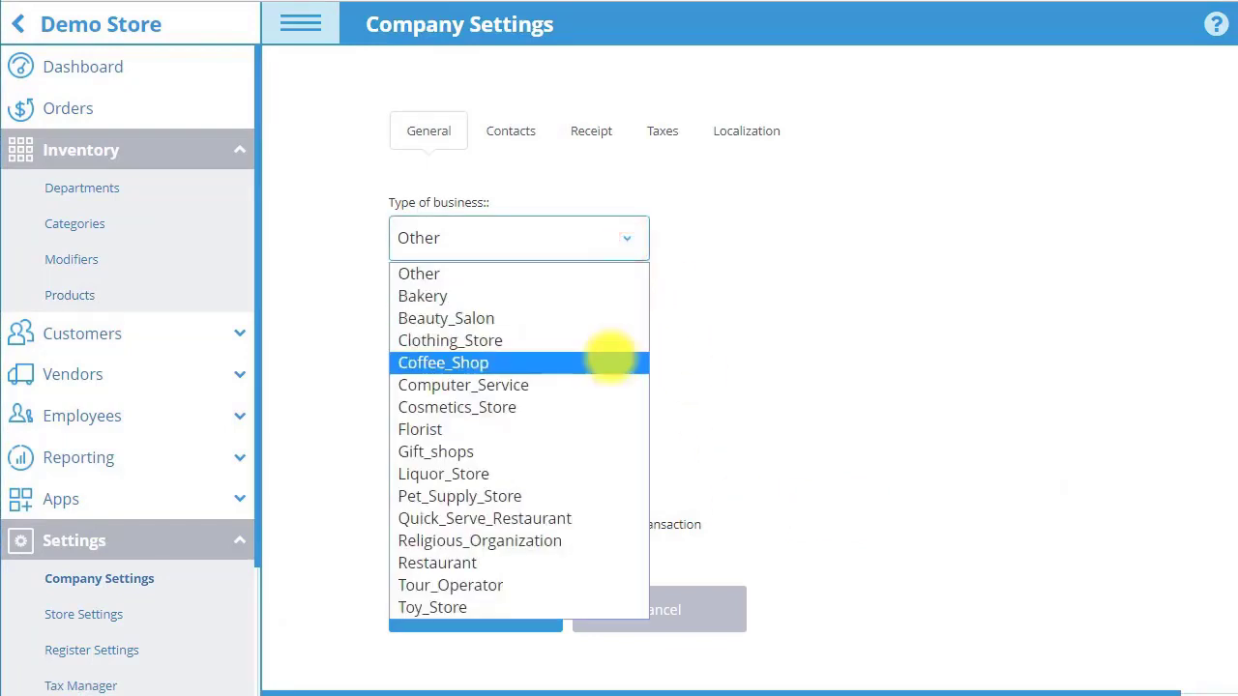
pyautogui.click(532, 361)
# Enable external payment, synchronization on login and the list of taxes on orders, and make item notes optional for the company
pyautogui.click(499, 296)
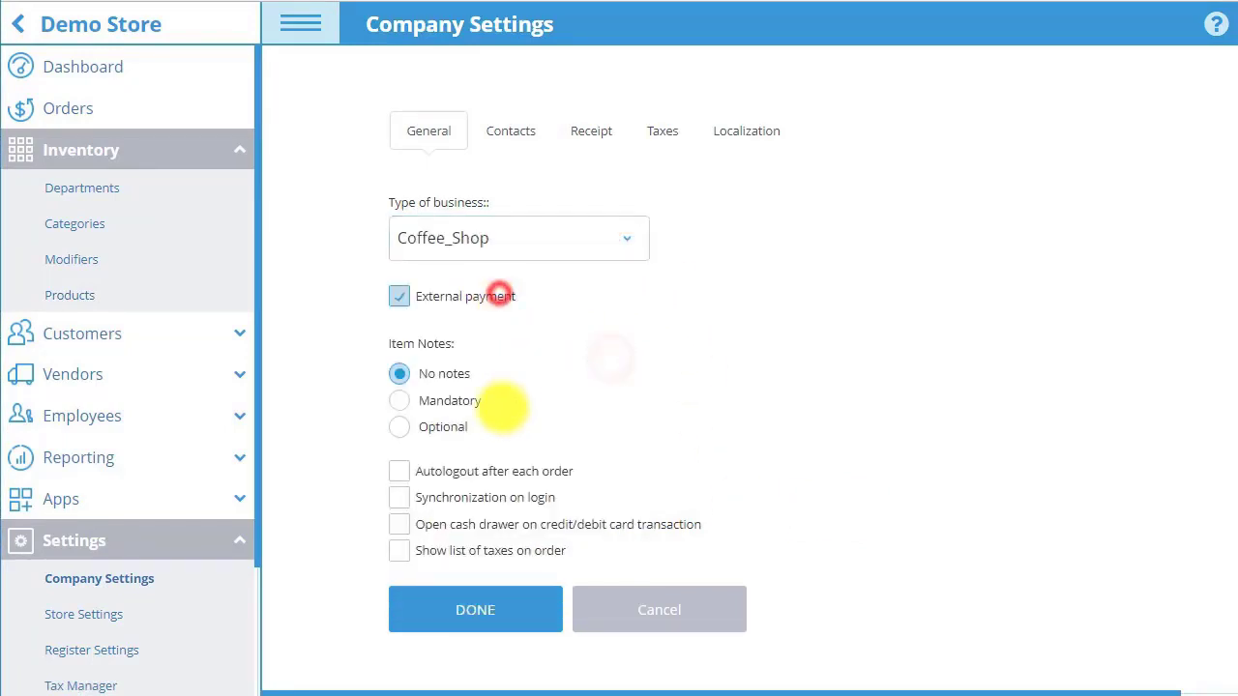
pyautogui.click(459, 426)
pyautogui.click(539, 497)
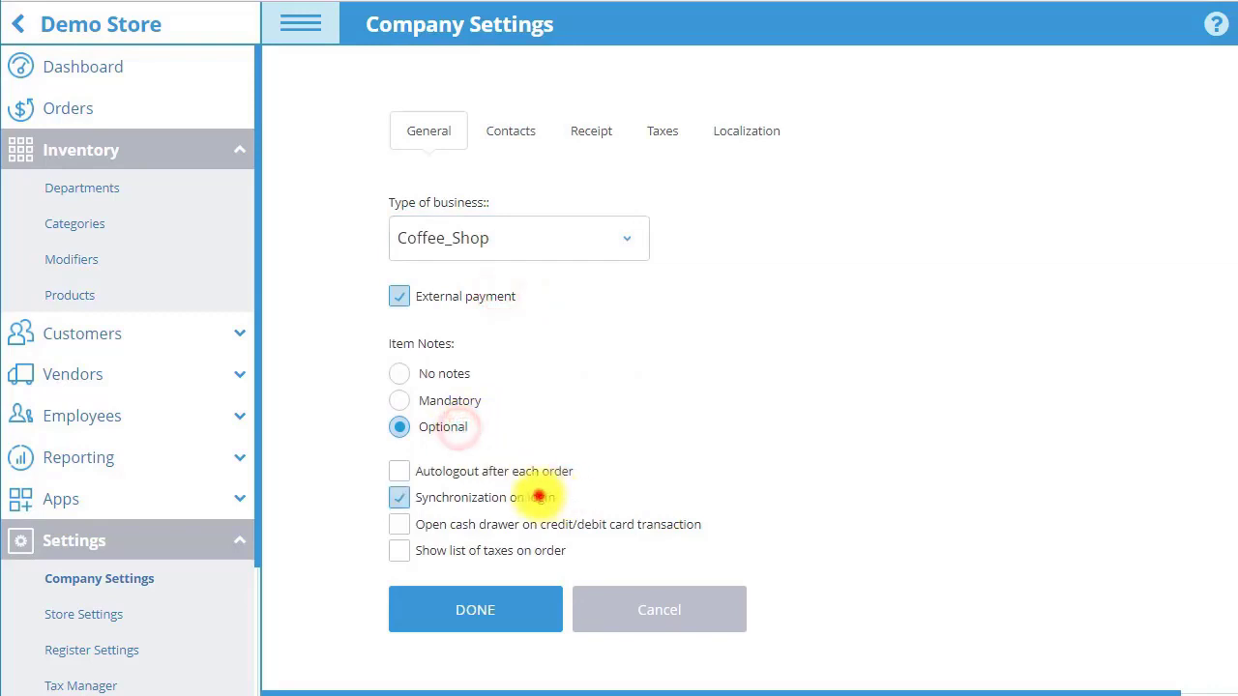
pyautogui.click(531, 550)
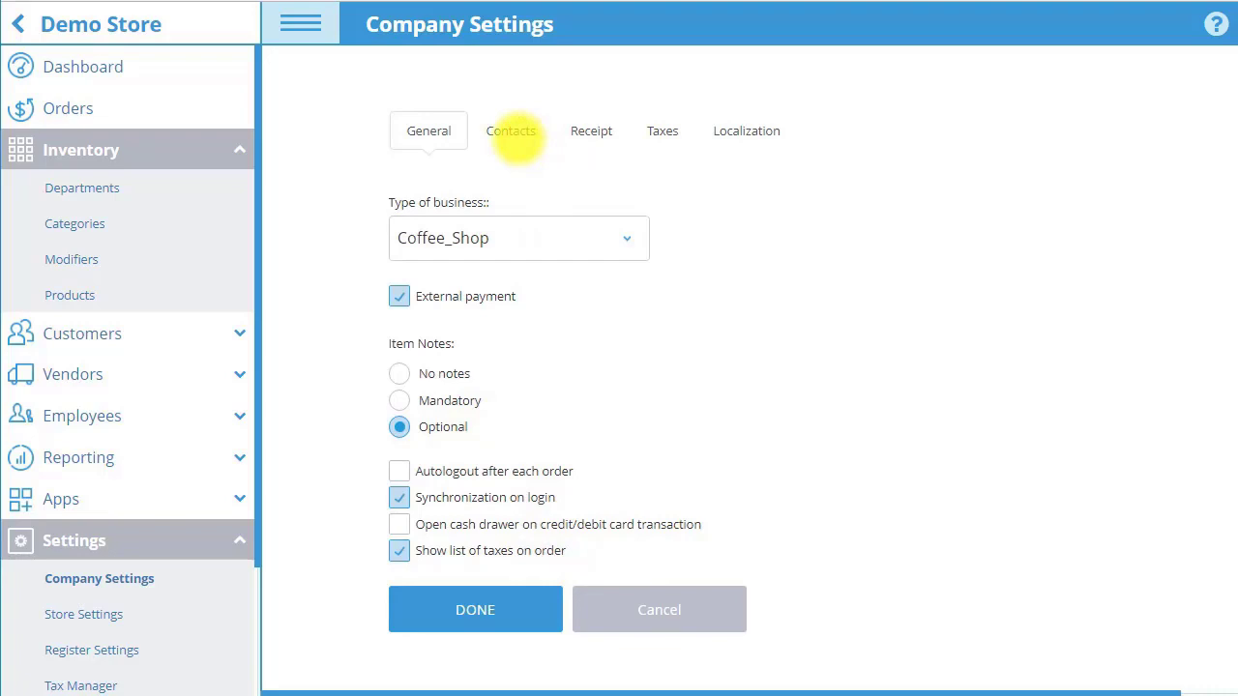
# Fill in the company's street address, city and zip code in its contact details
pyautogui.click(514, 132)
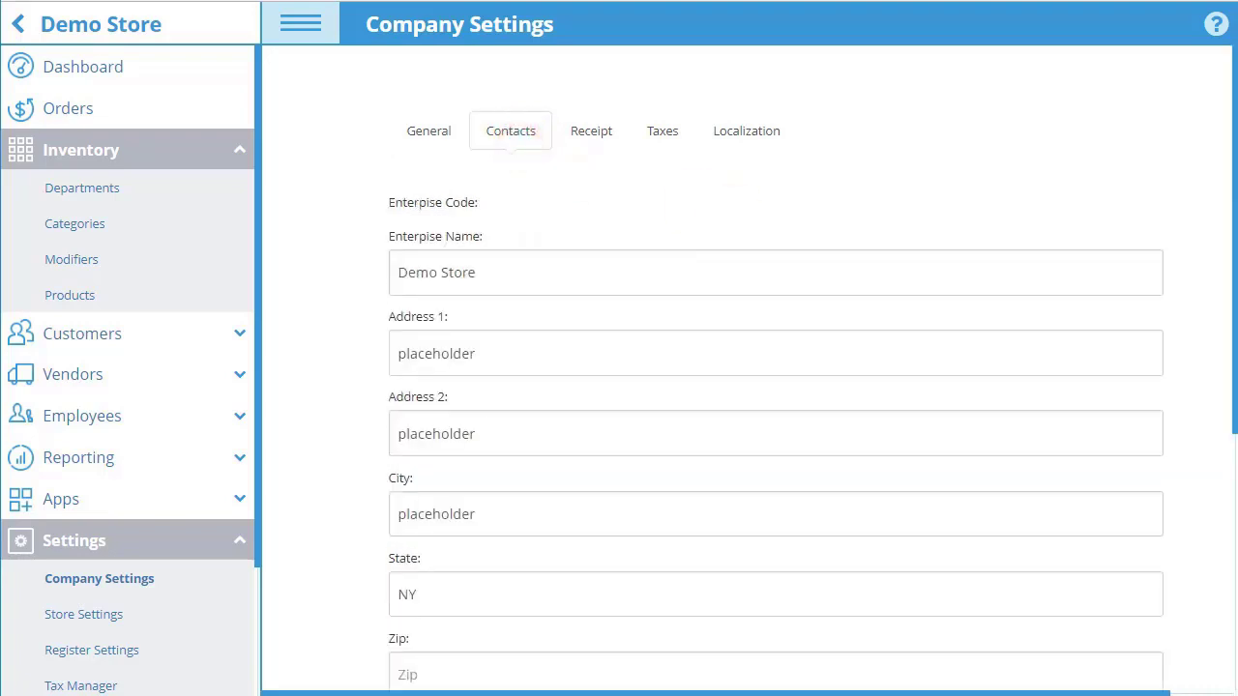
pyautogui.click(636, 363)
pyautogui.write('30 Broad Street, Floor 22')
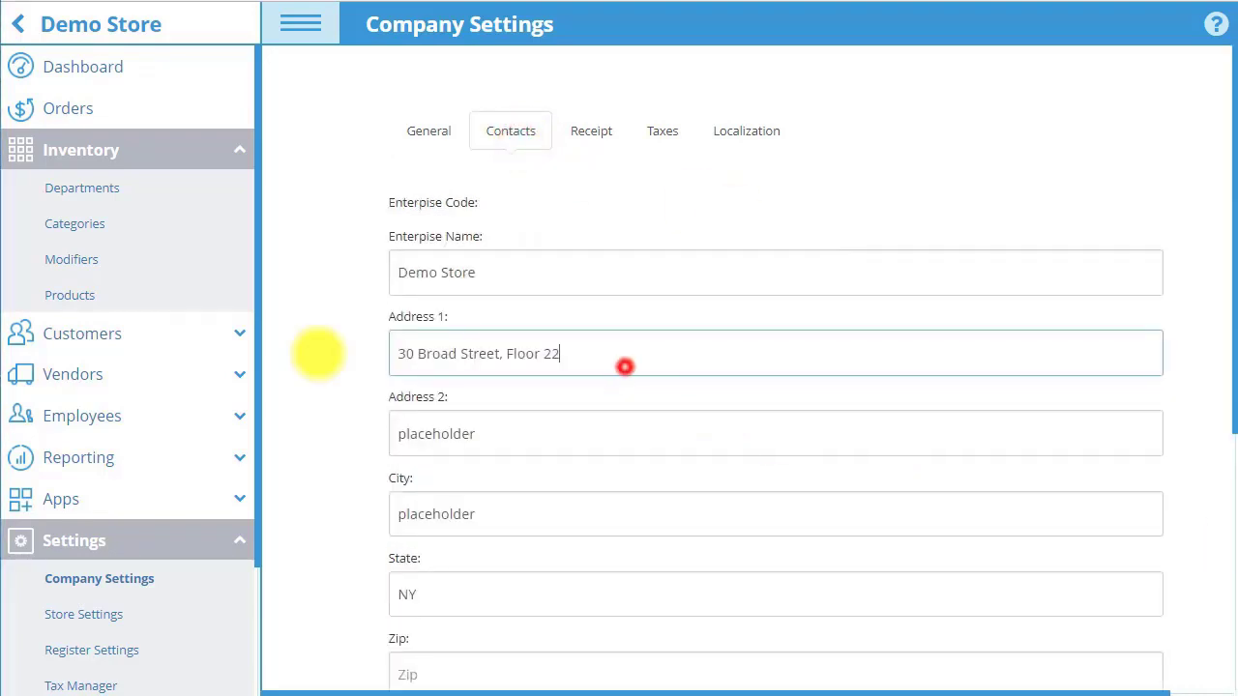
pyautogui.click(580, 513)
pyautogui.write('New York')
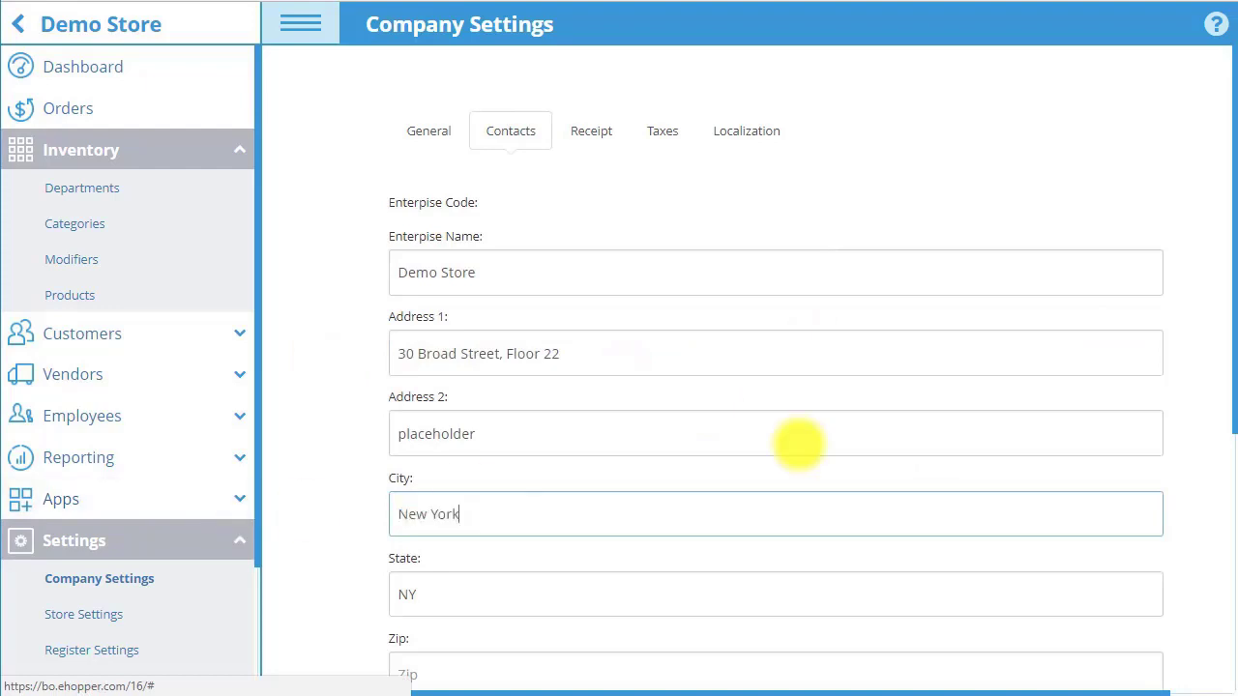
pyautogui.click(677, 674)
pyautogui.write('10004')
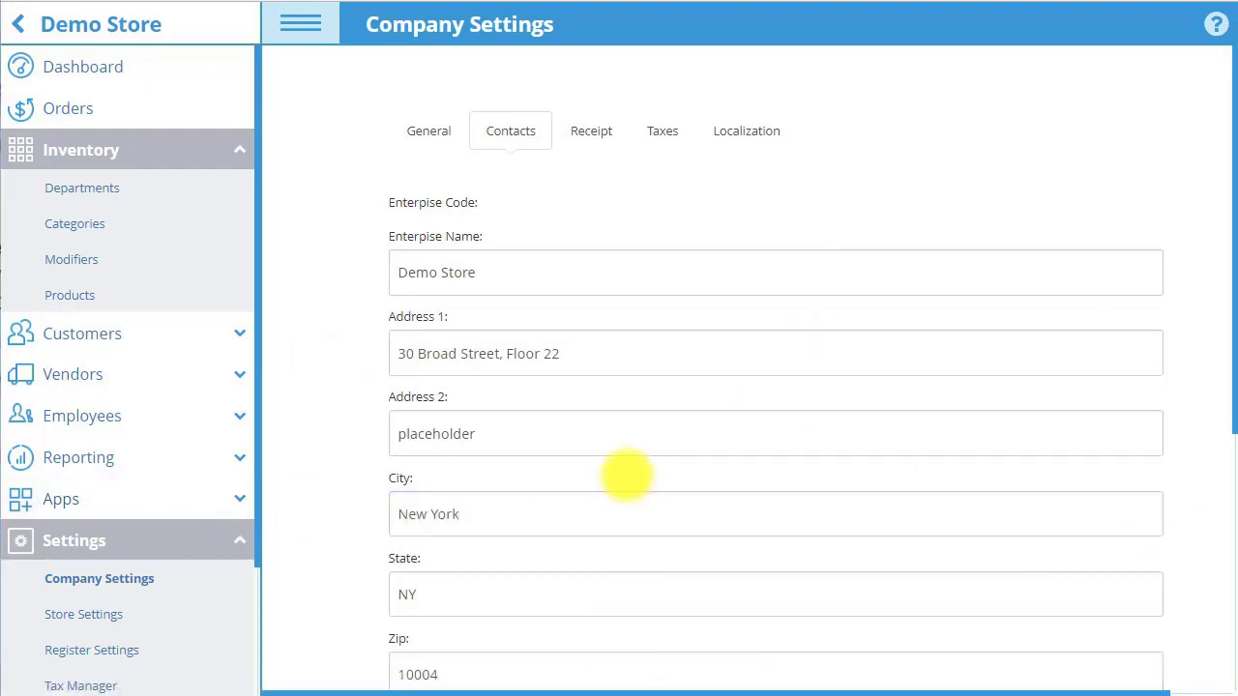
# Enable the kitchen receipt for the company and view the company's tax list
pyautogui.click(597, 131)
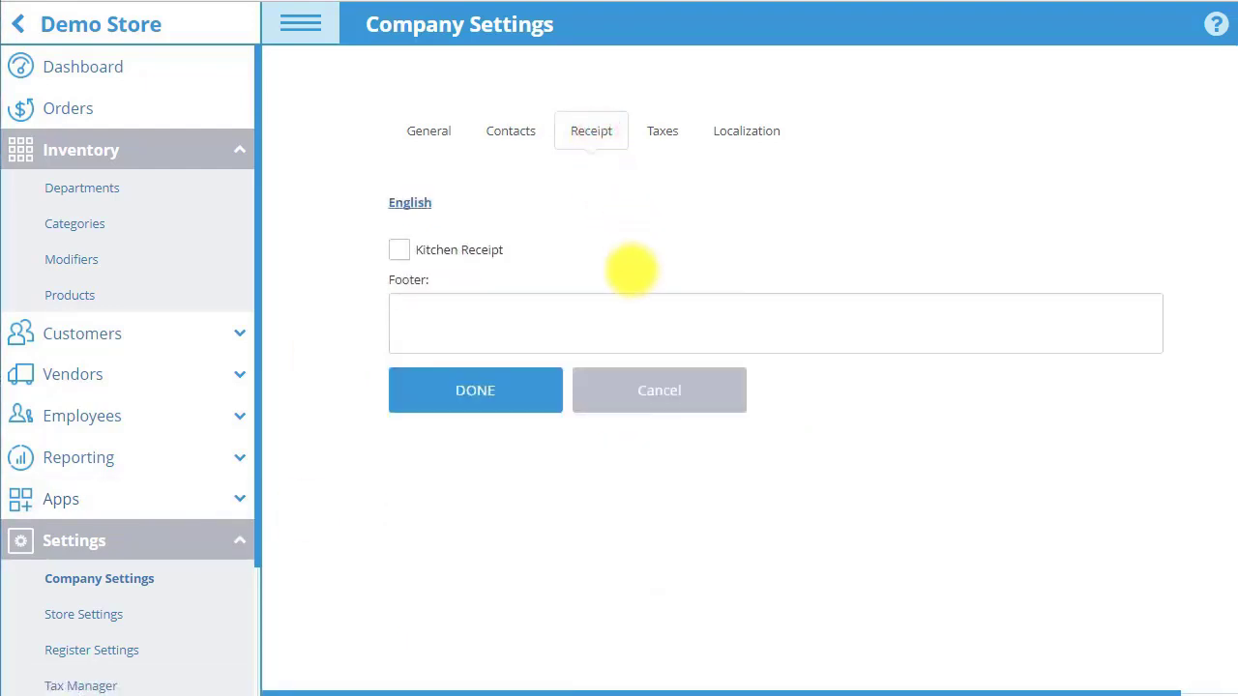
pyautogui.click(498, 249)
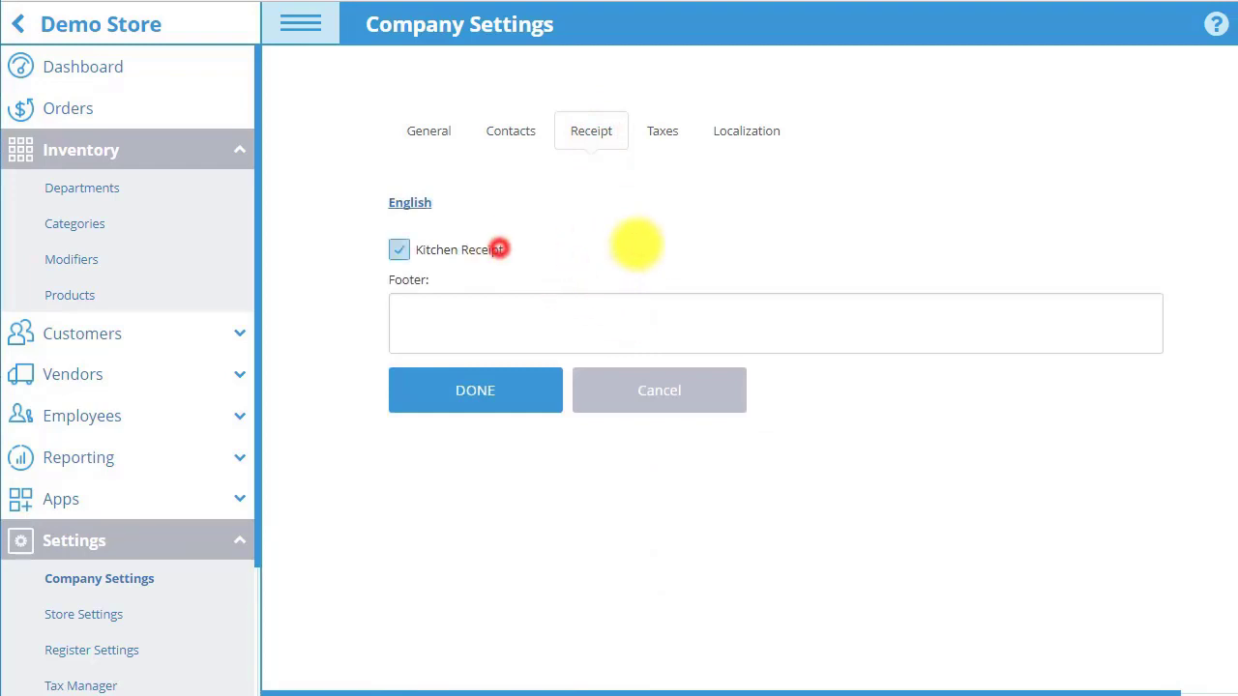
pyautogui.click(662, 131)
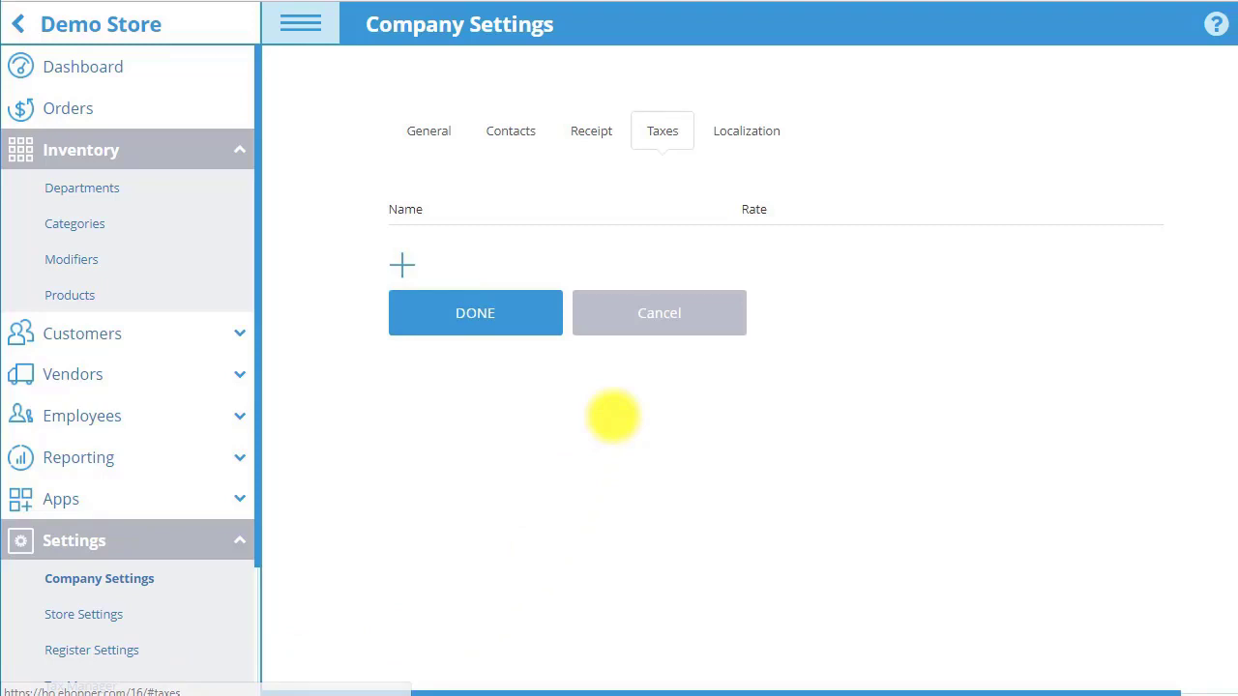
# Add Español to the account languages in the company localization and save the company settings
pyautogui.click(733, 129)
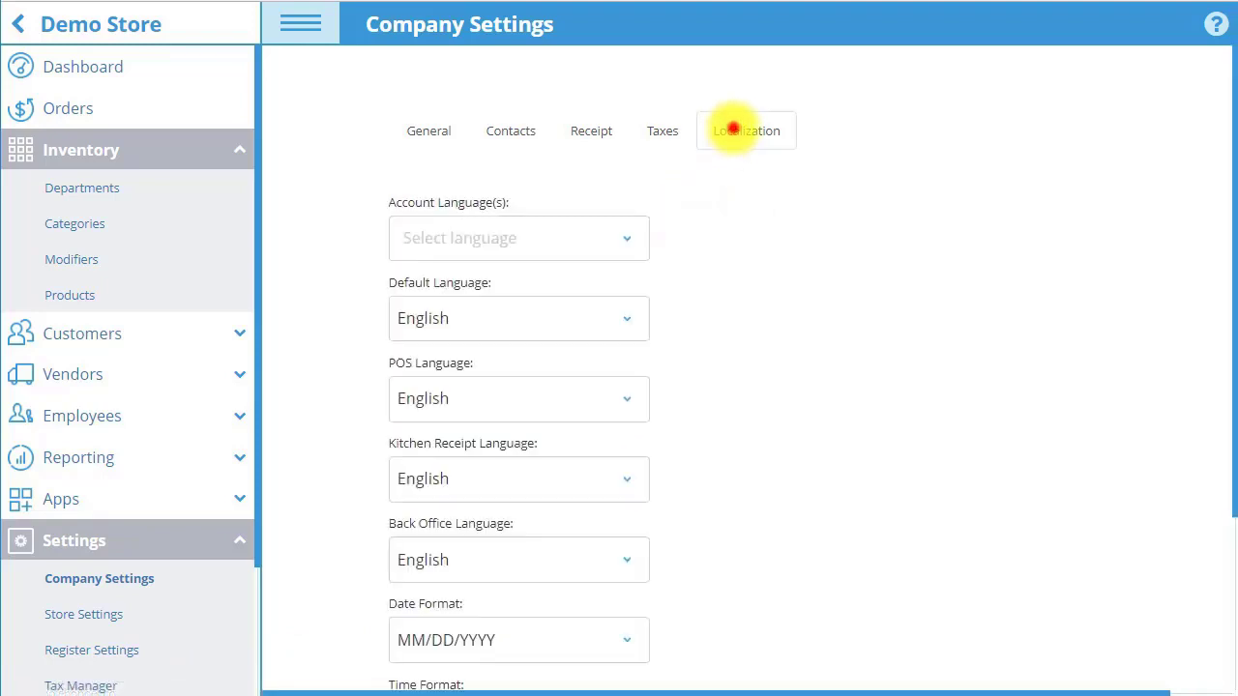
pyautogui.click(629, 237)
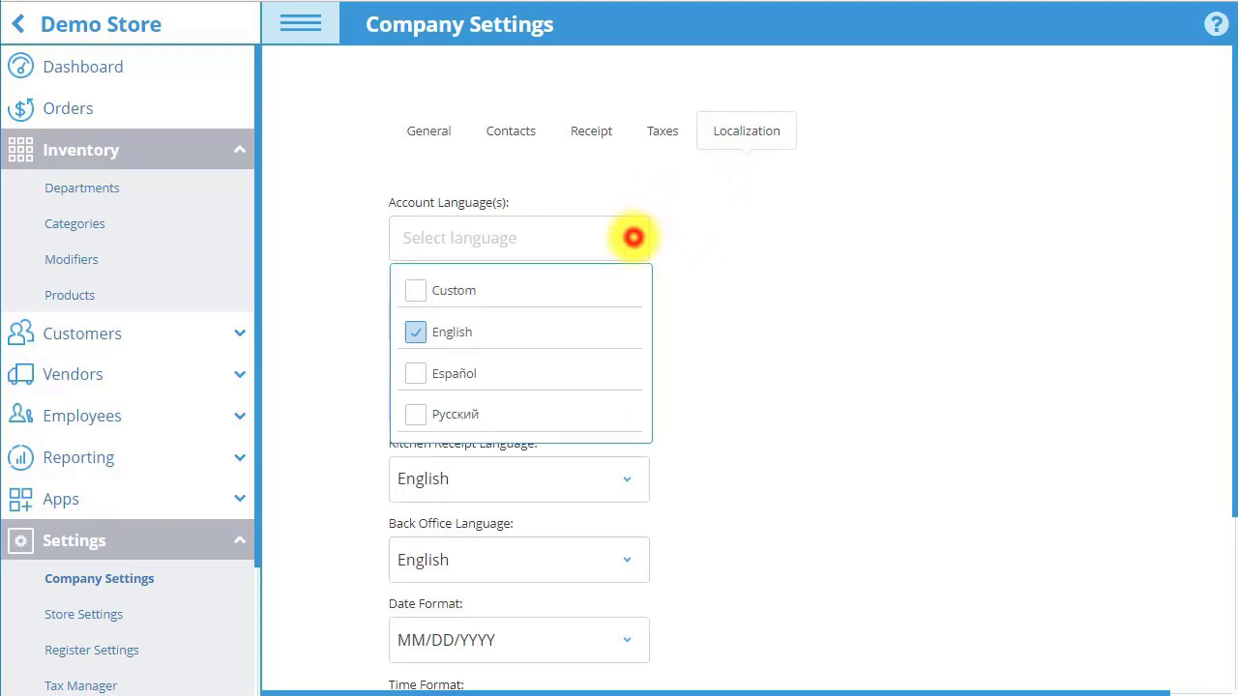
pyautogui.click(532, 372)
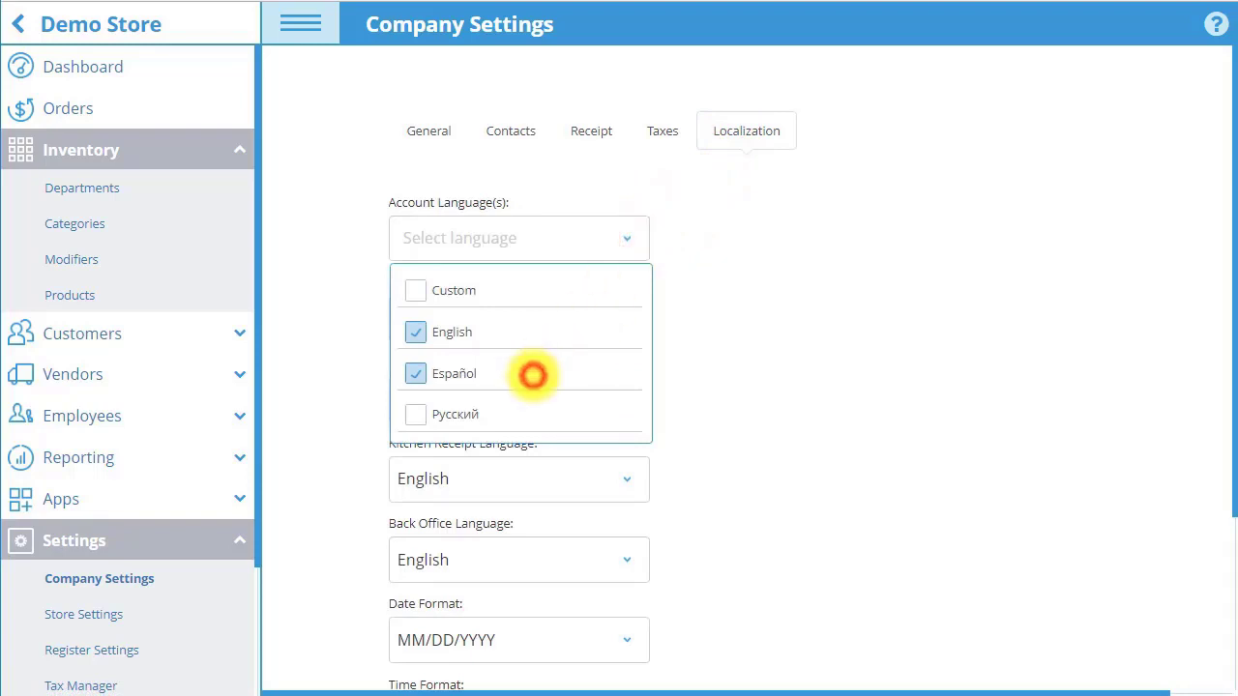
pyautogui.click(763, 428)
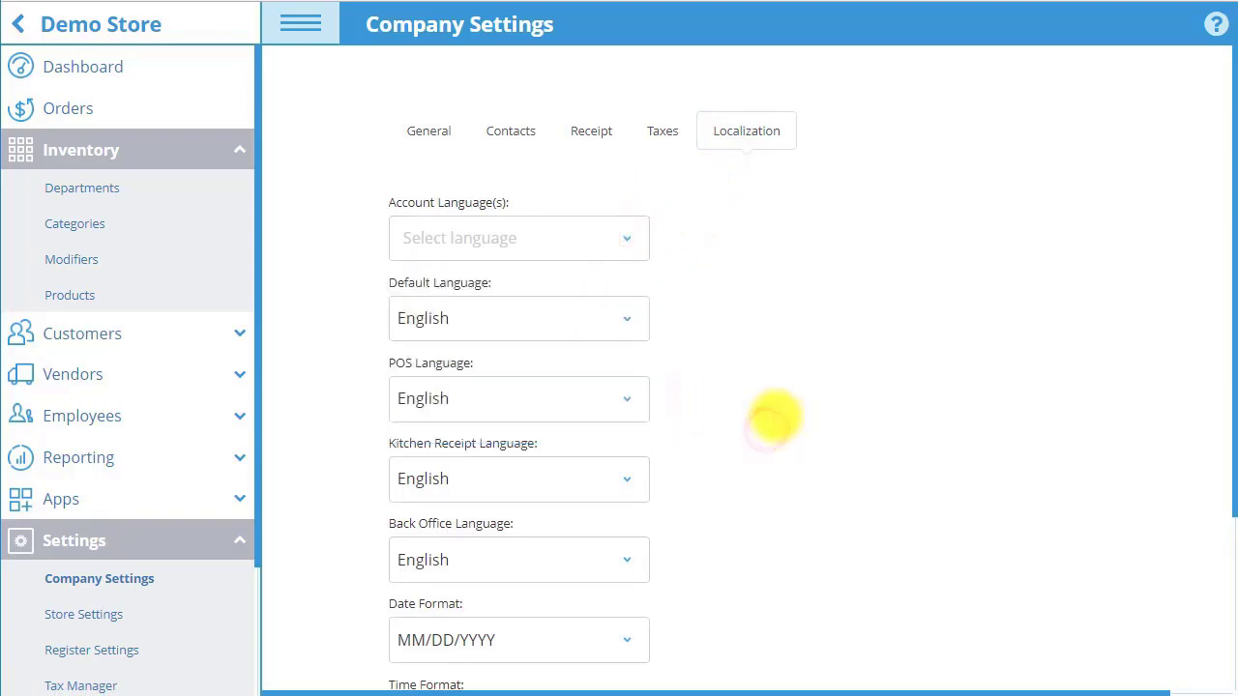
pyautogui.scroll(-2, 774, 416)
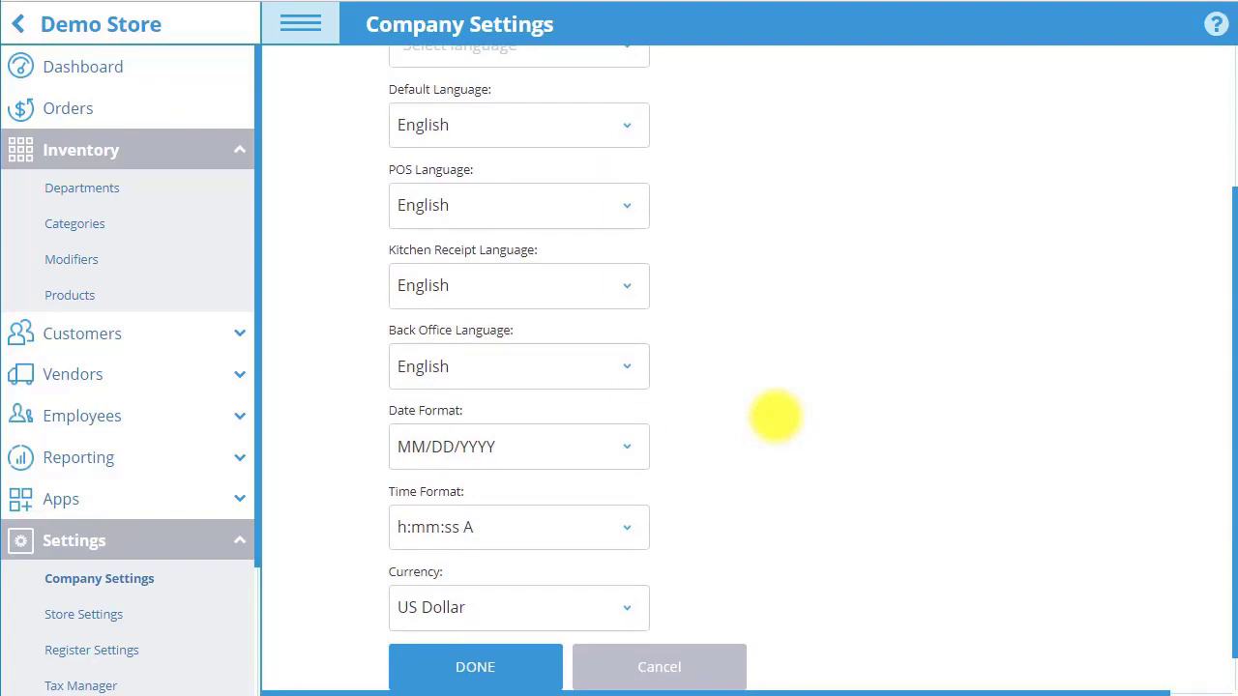
pyautogui.click(527, 665)
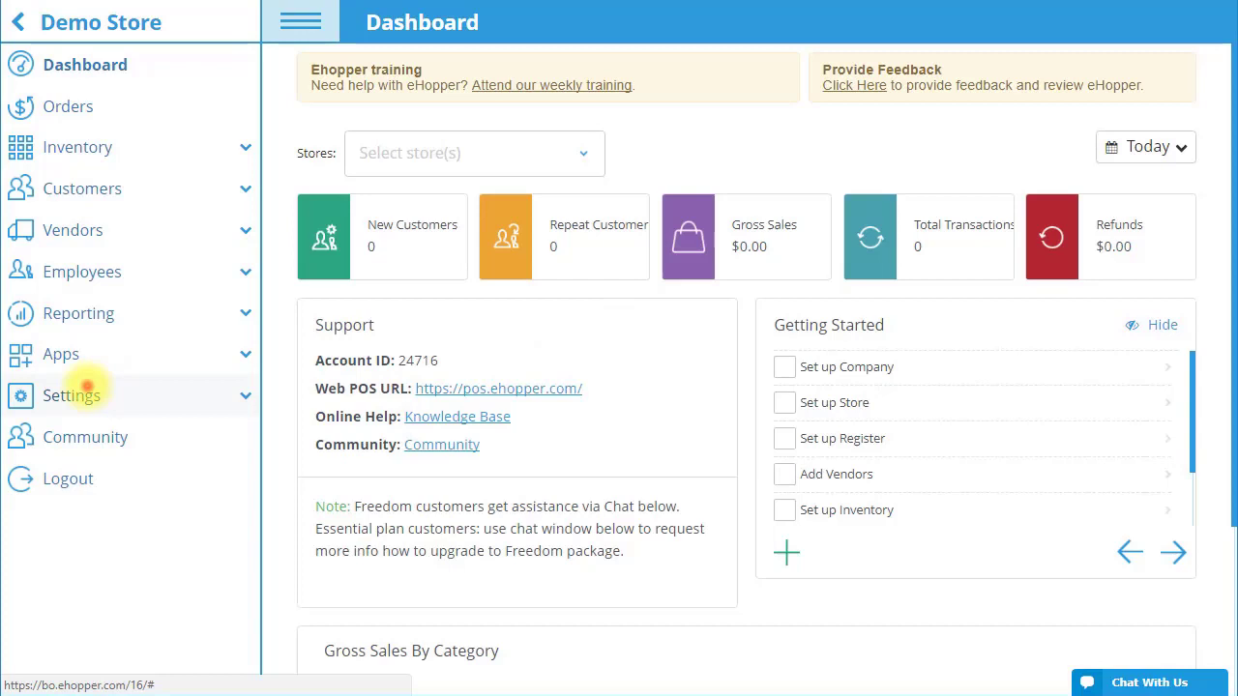
# Open the store settings of Demo Store and set its type of business to Coffee_Shop
pyautogui.click(85, 393)
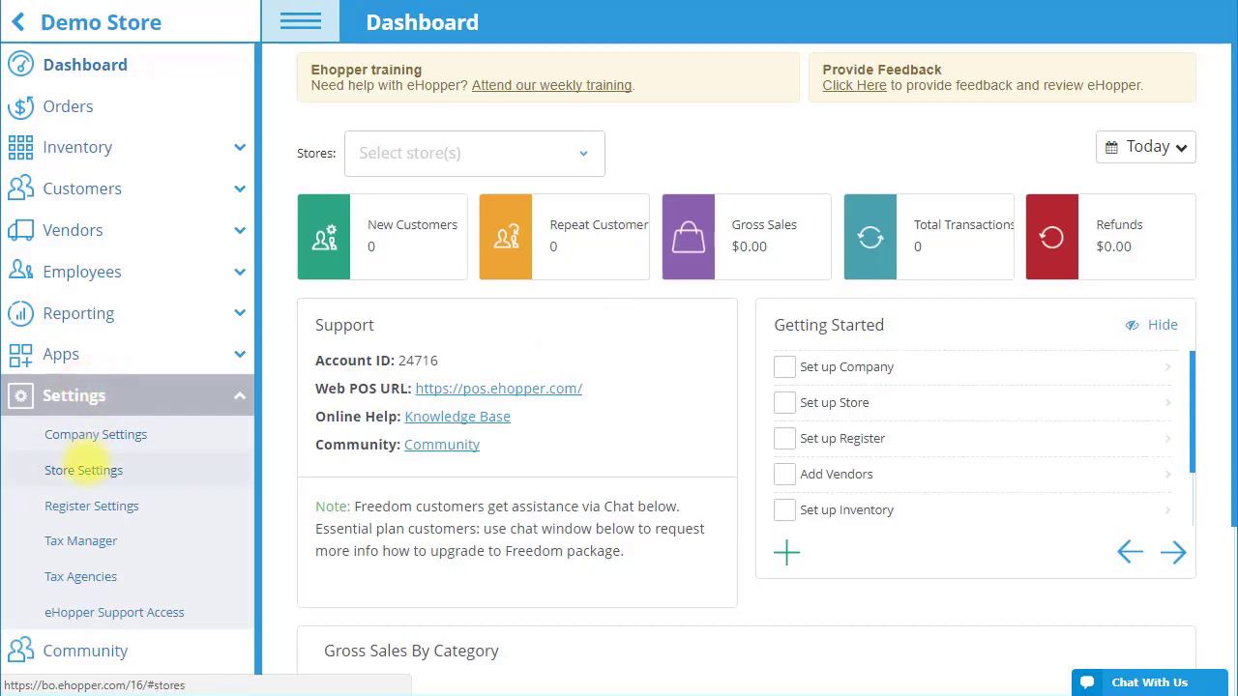
pyautogui.click(84, 470)
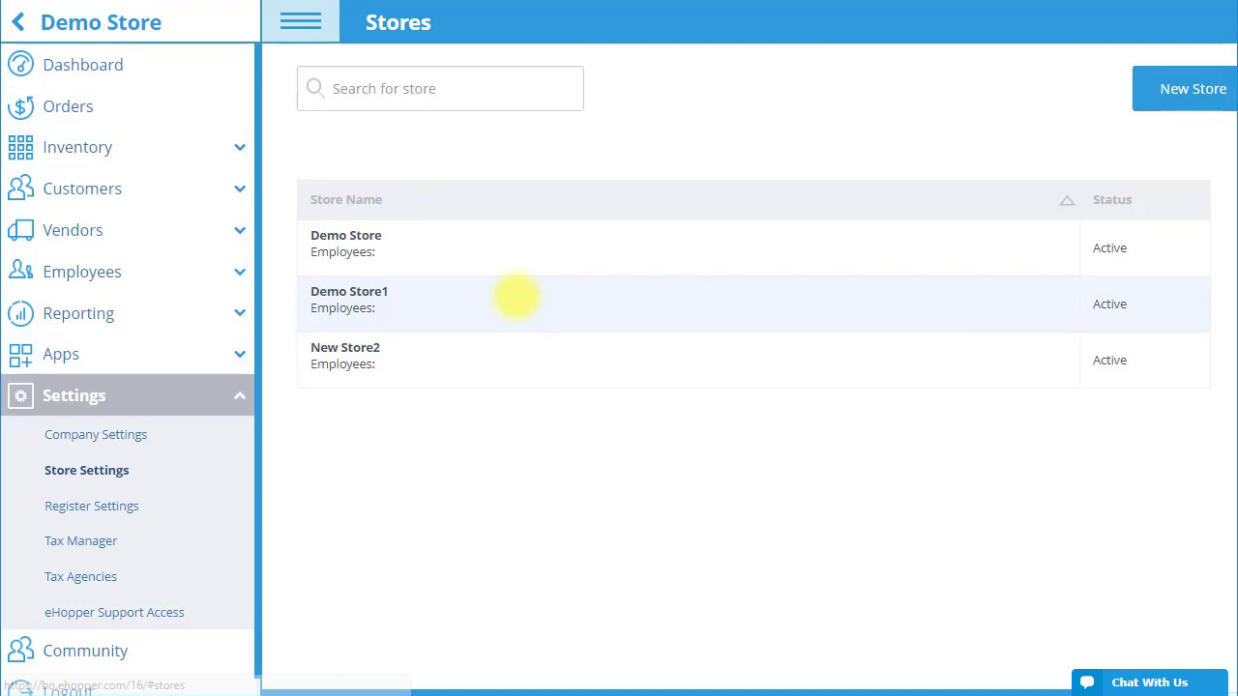
pyautogui.click(515, 253)
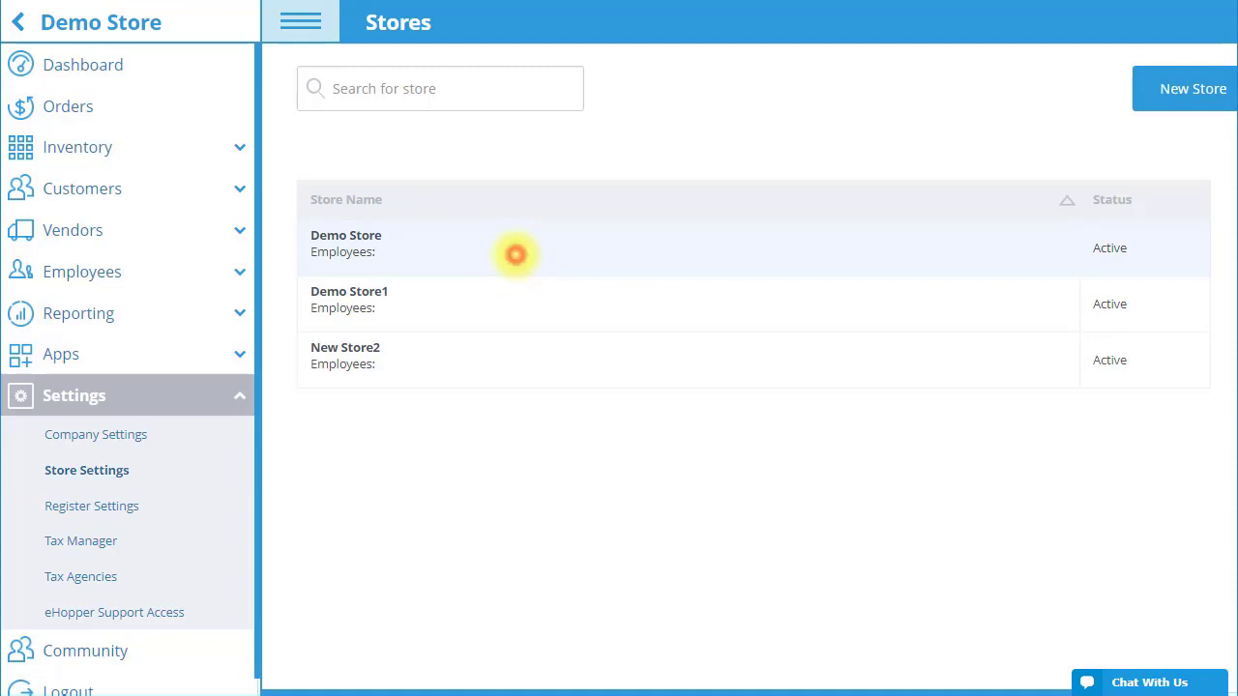
pyautogui.click(654, 232)
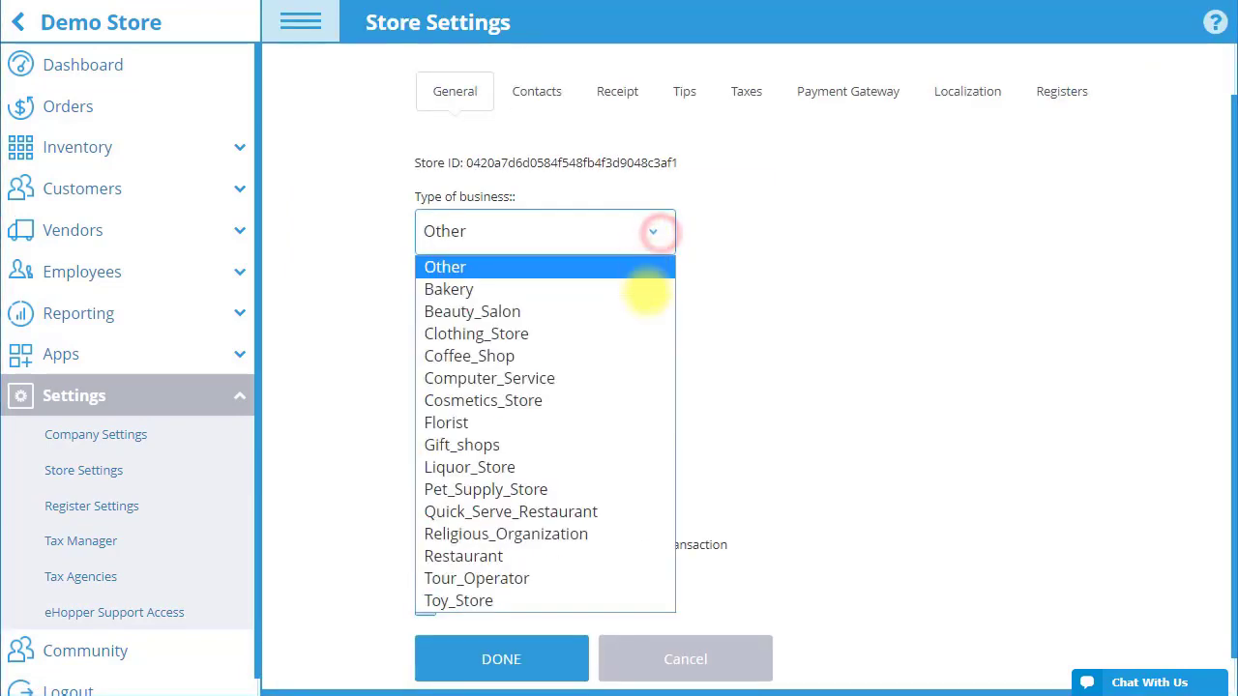
pyautogui.click(571, 353)
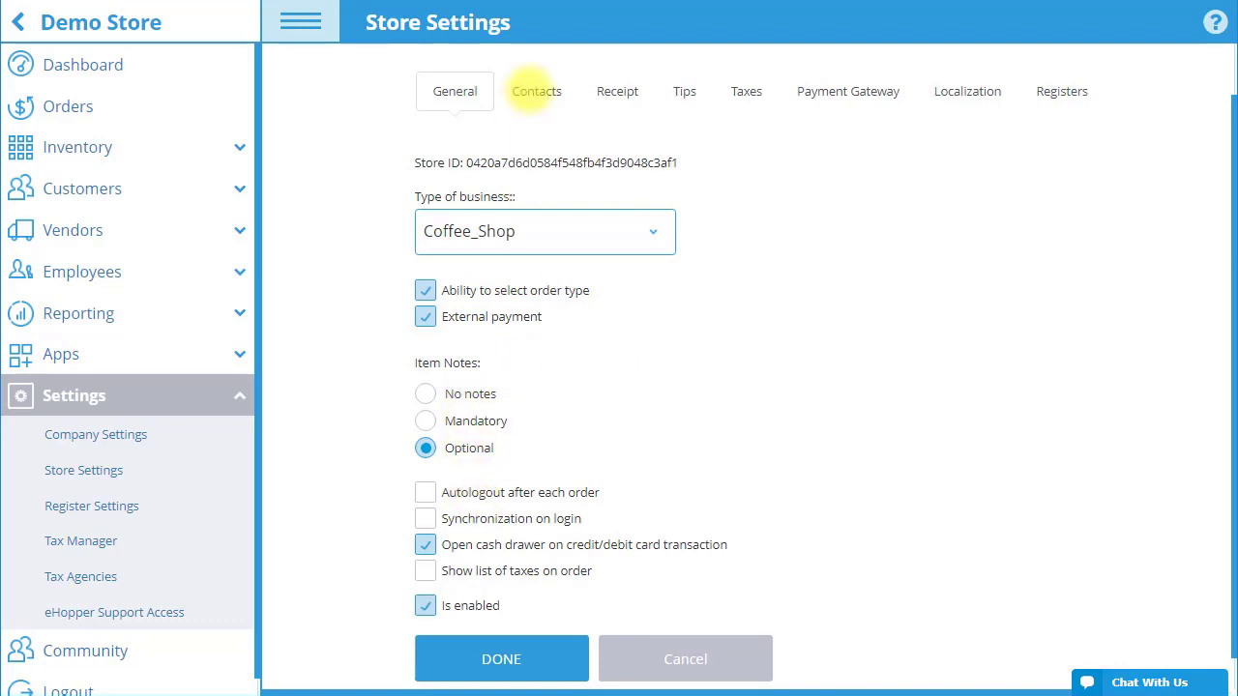
# Review the contacts, receipt, tips and taxes settings of Demo Store
pyautogui.click(536, 91)
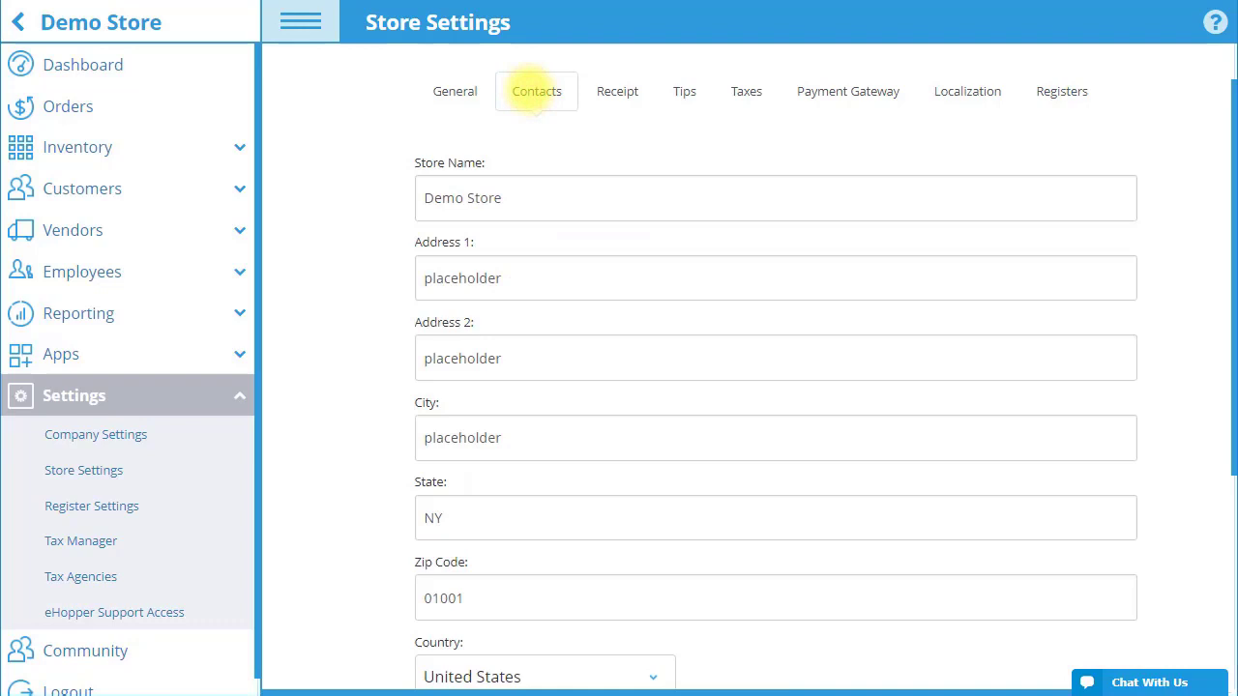
pyautogui.click(611, 93)
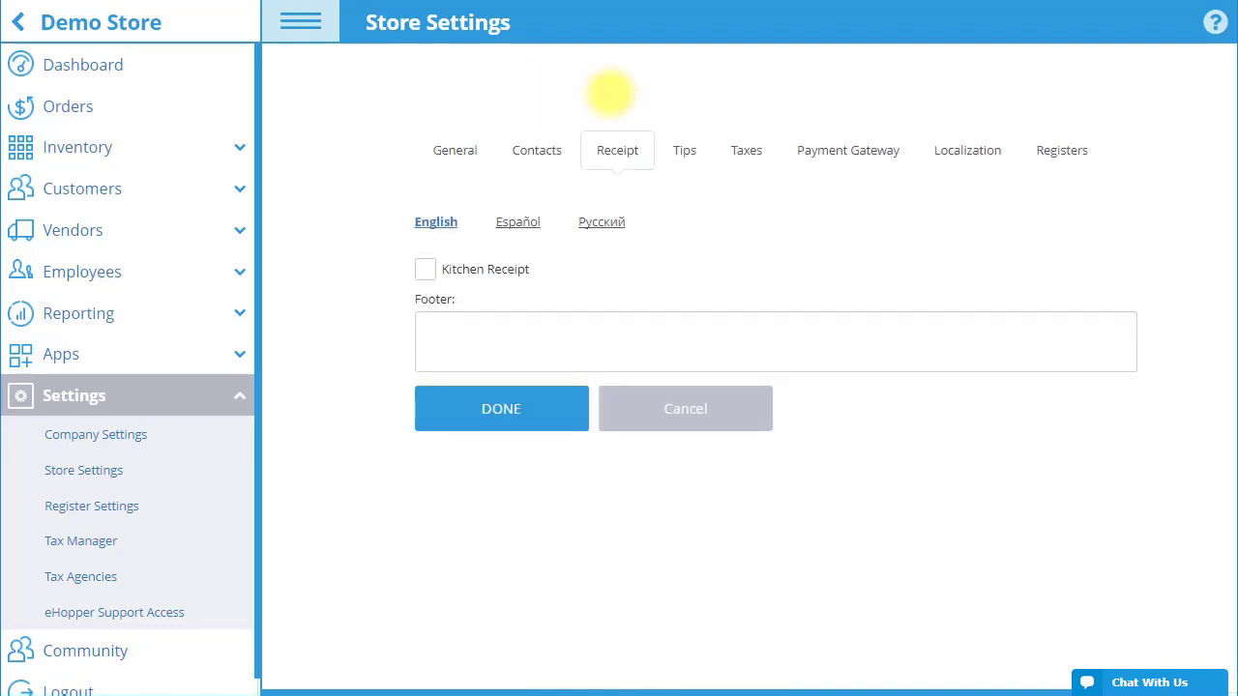
pyautogui.click(681, 148)
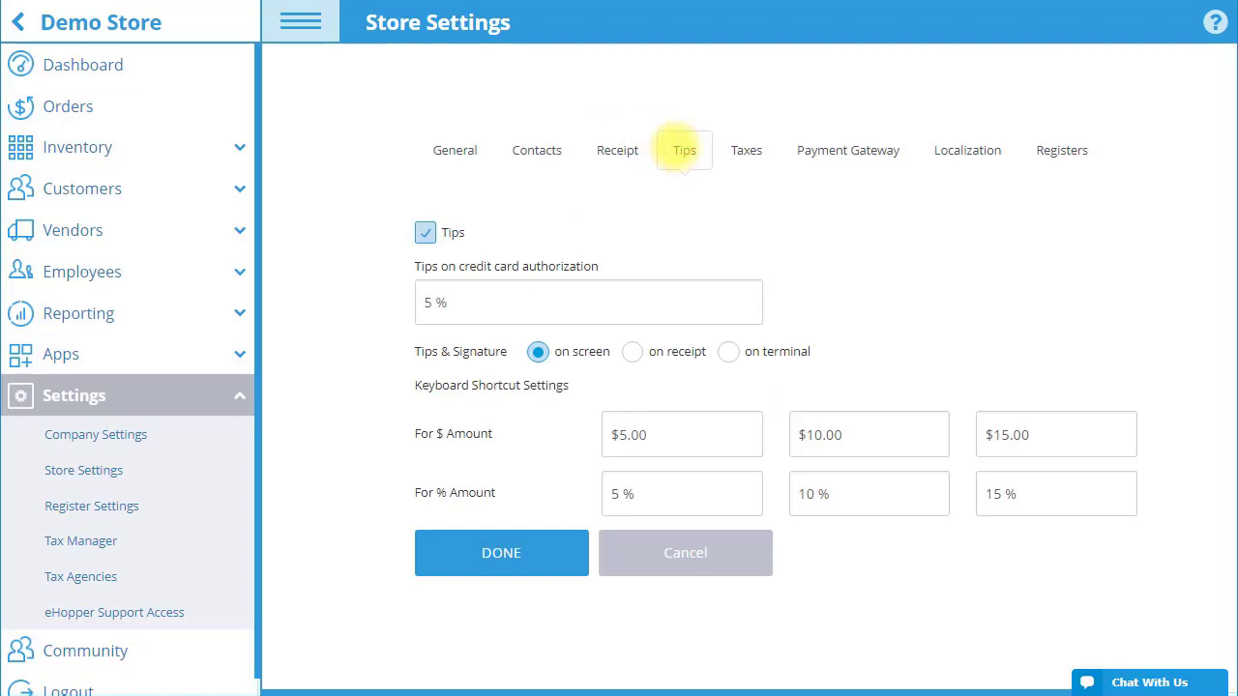
pyautogui.click(745, 150)
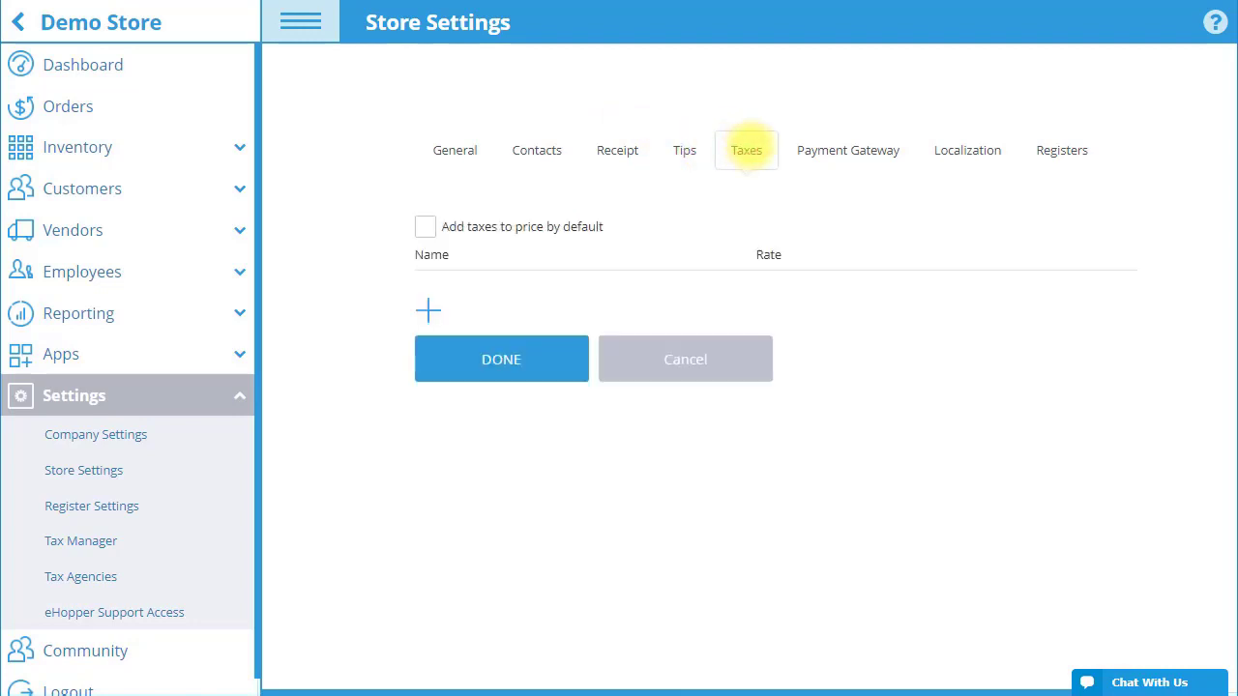
# Set the store's payment gateway to Pax and enable debit card payments
pyautogui.click(821, 148)
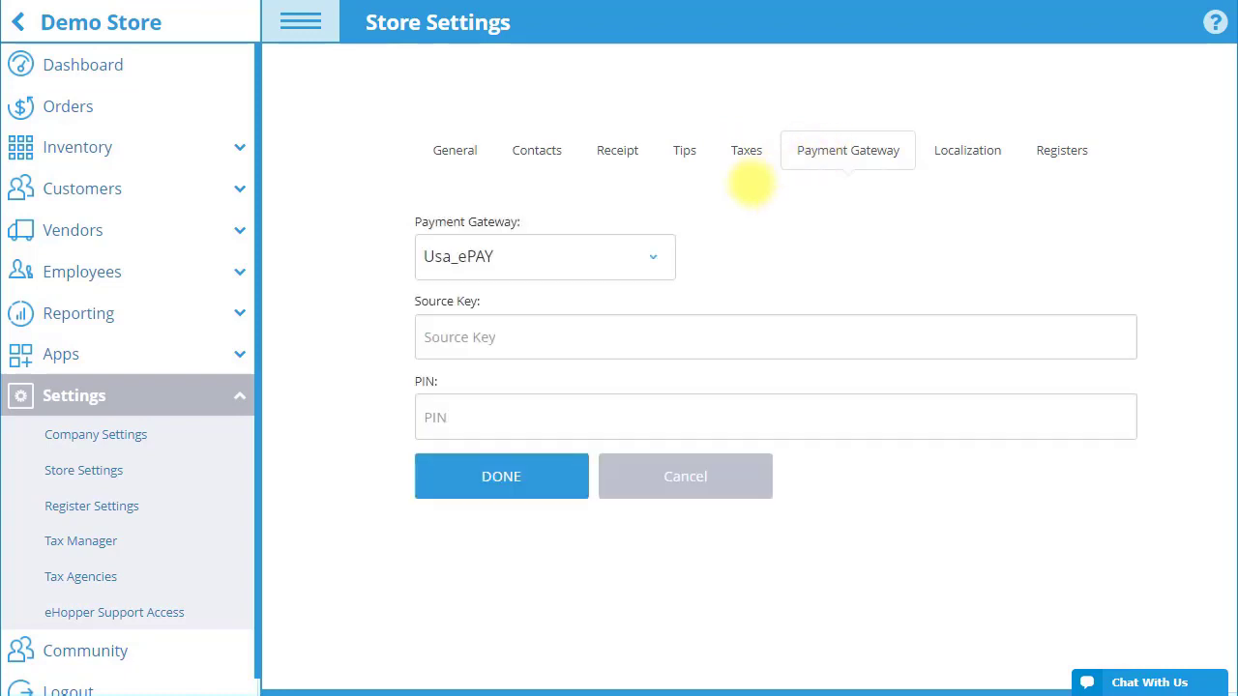
pyautogui.click(658, 252)
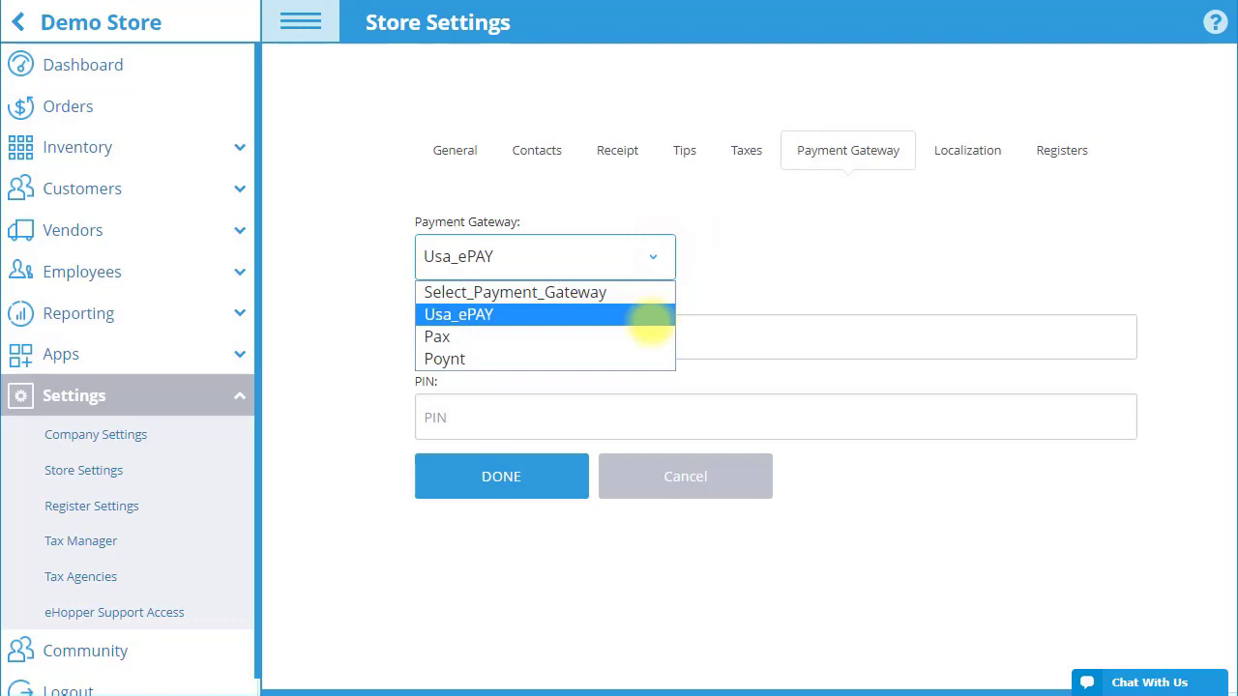
pyautogui.click(650, 334)
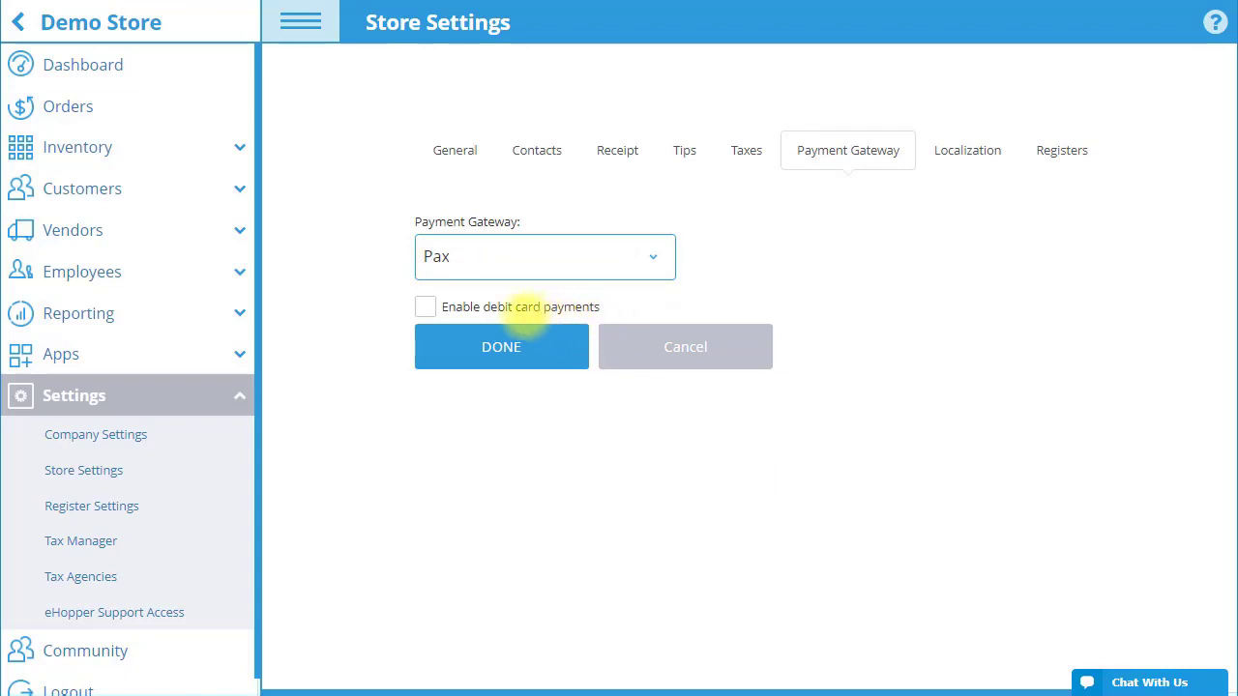
pyautogui.click(425, 306)
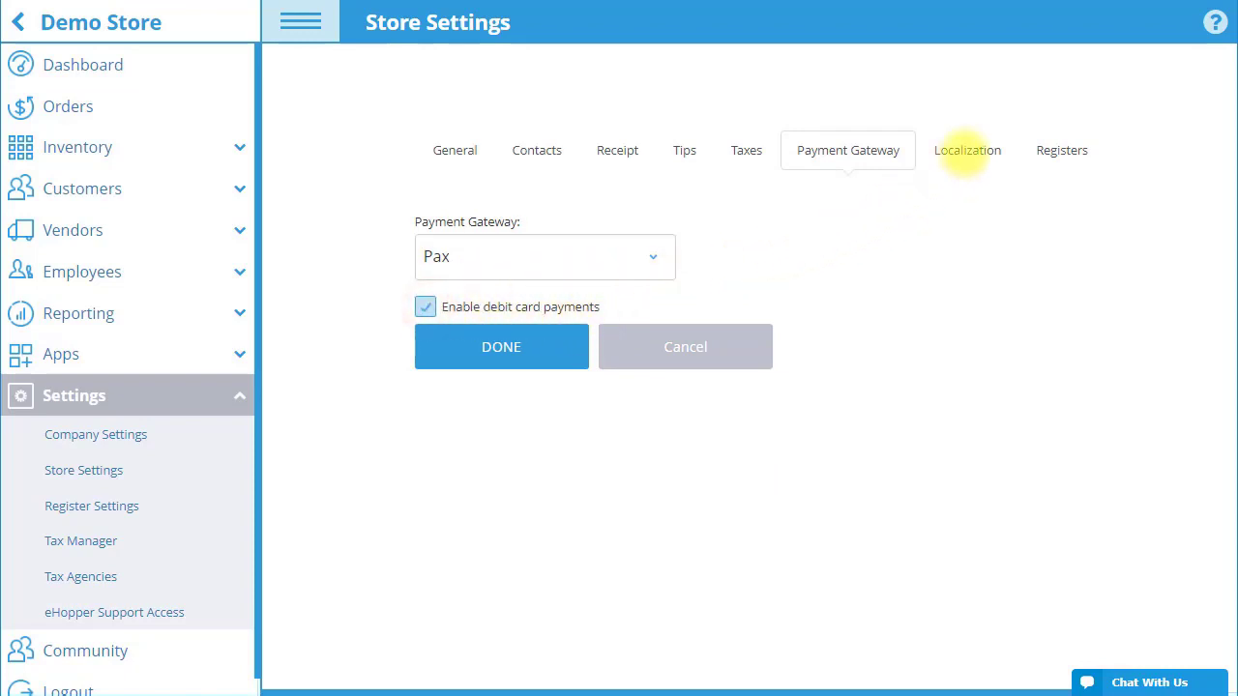
# Review the store's localization options and assigned registers, and save the store settings
pyautogui.click(964, 153)
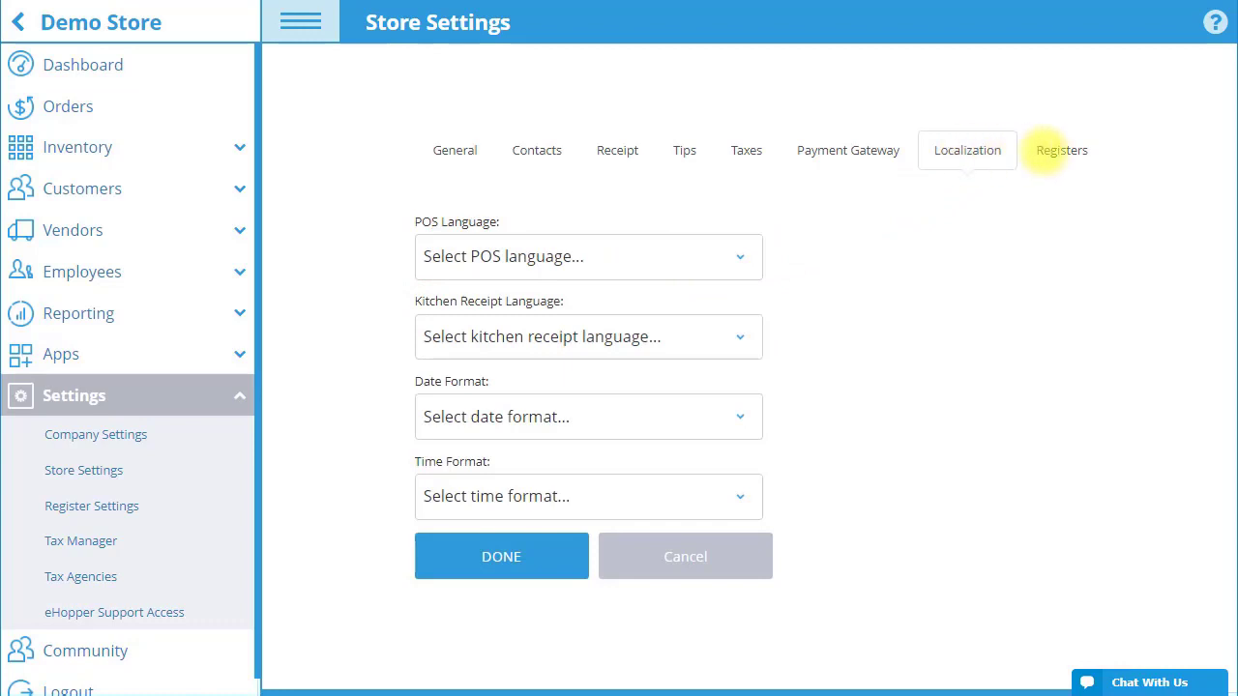
pyautogui.click(1050, 150)
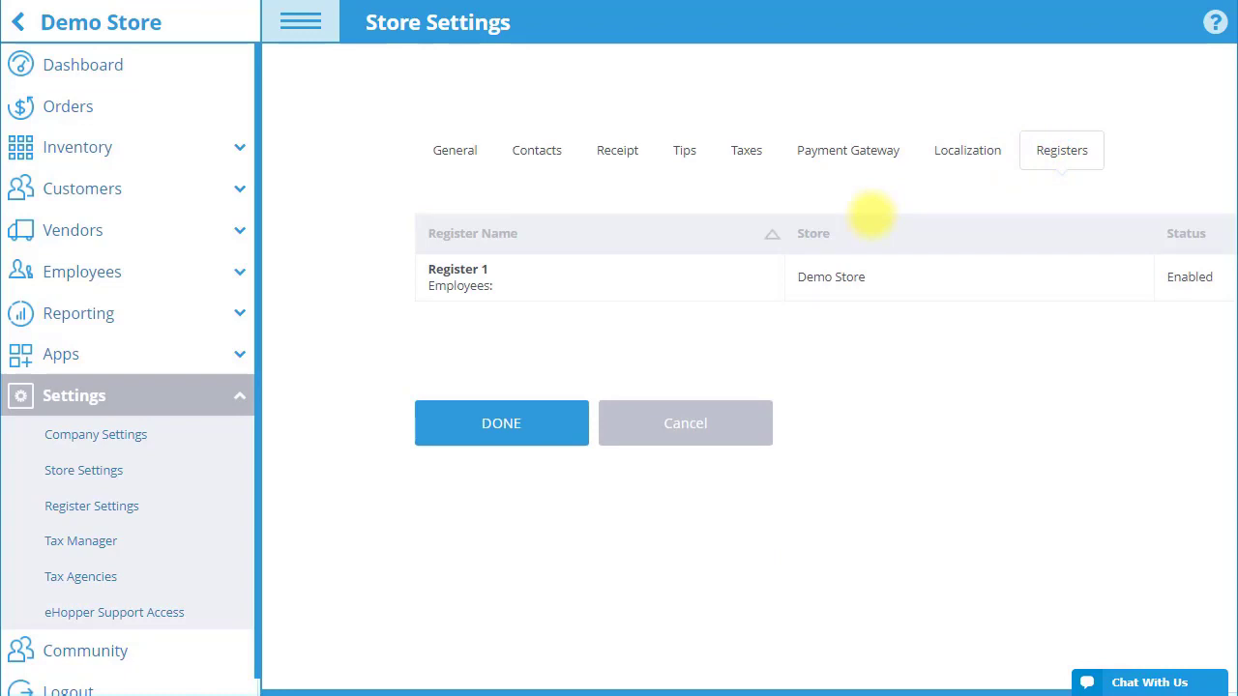
pyautogui.click(552, 417)
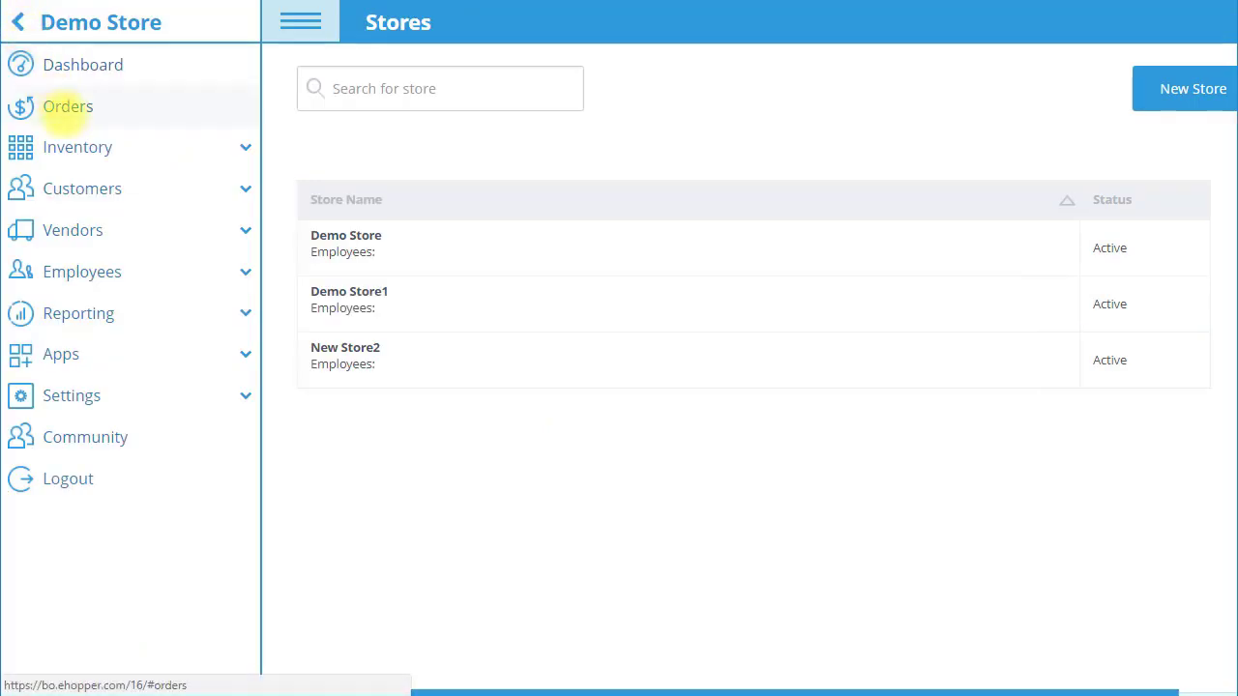
# Open the register settings of the Admin register in Demo Store1 and review its general and localization options
pyautogui.click(105, 391)
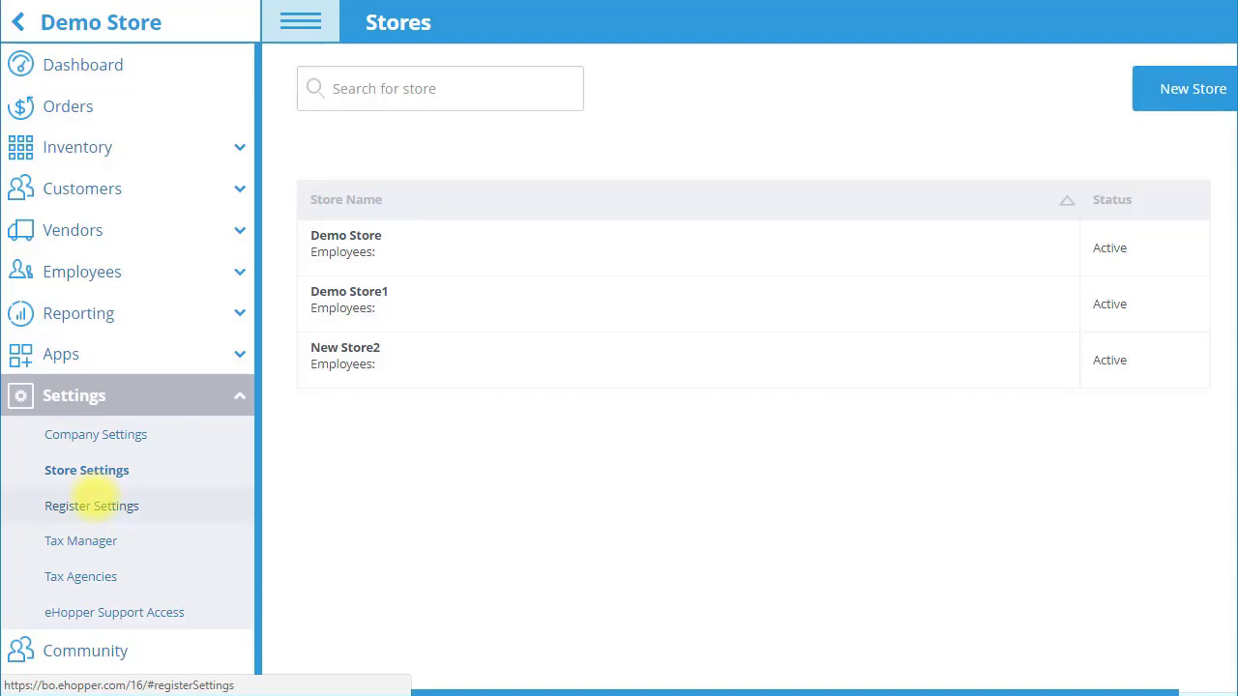
pyautogui.click(92, 504)
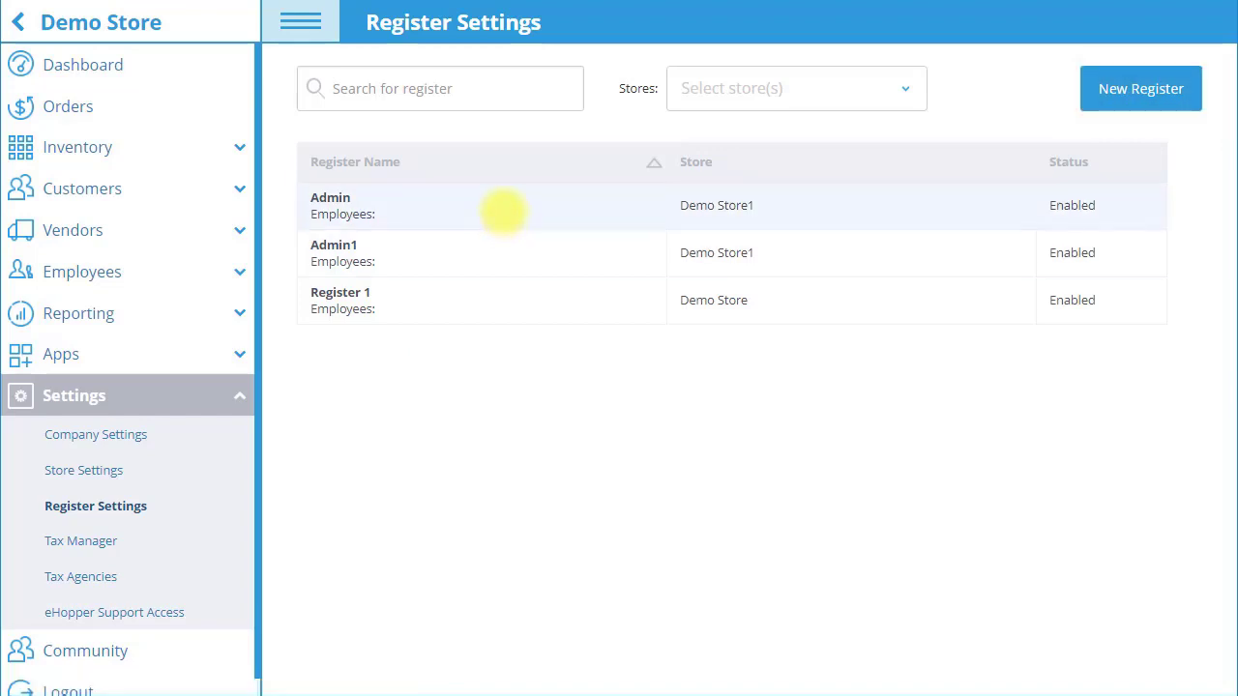
pyautogui.click(503, 210)
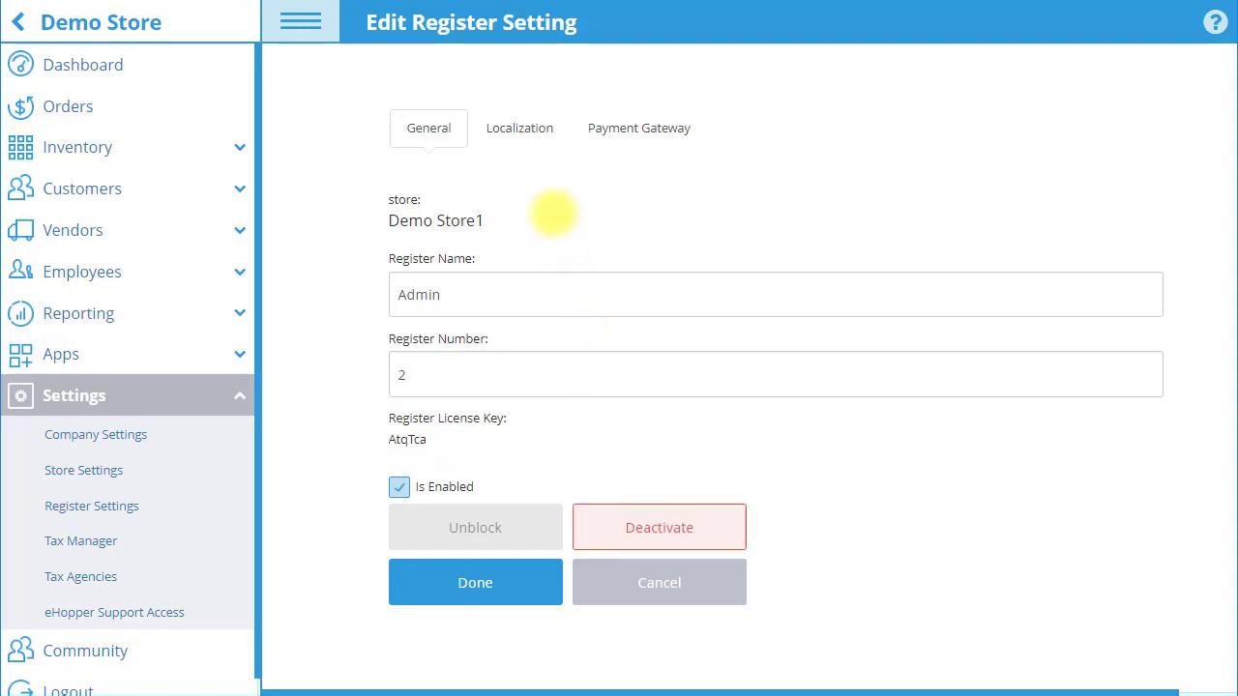
pyautogui.click(519, 128)
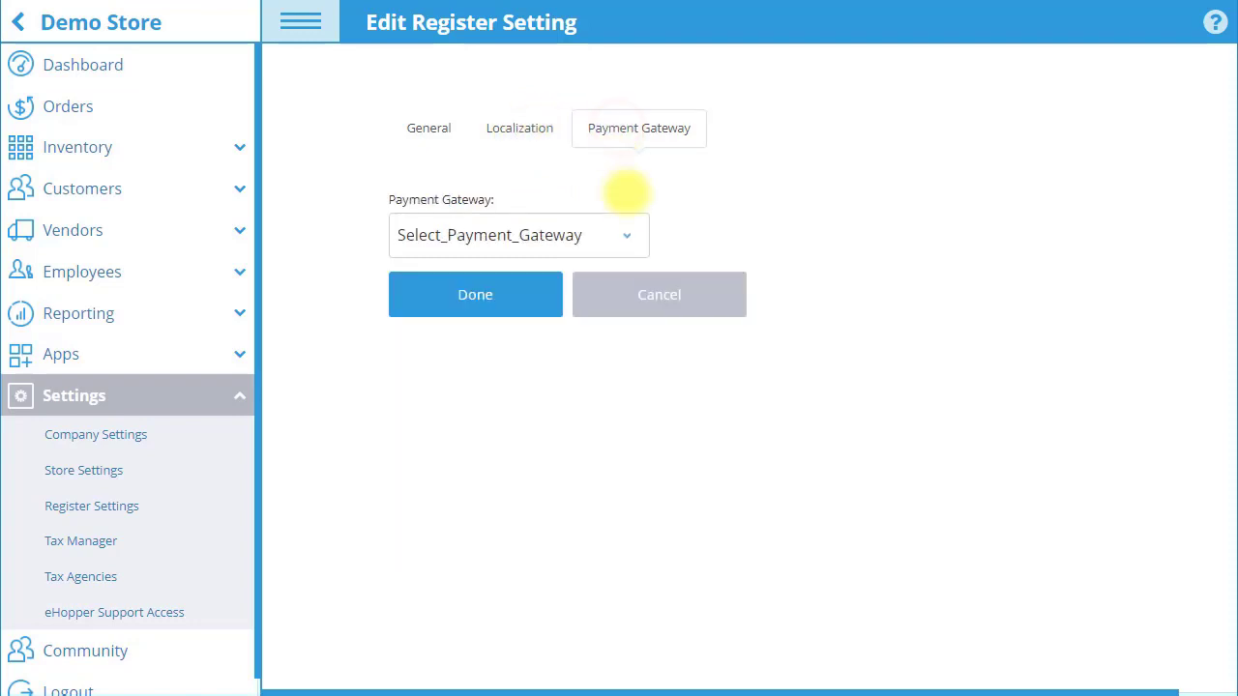
# Set the Admin register's payment gateway to Pax, enable debit card payments, and save the register settings
pyautogui.click(629, 234)
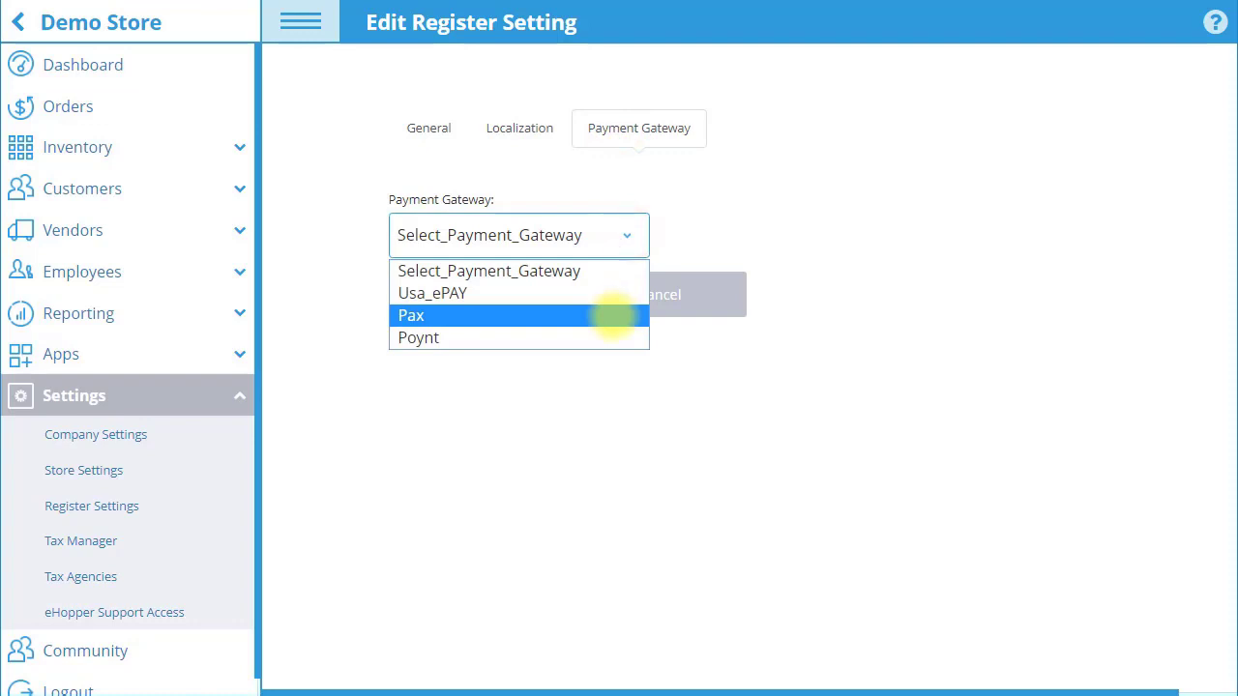
pyautogui.click(609, 315)
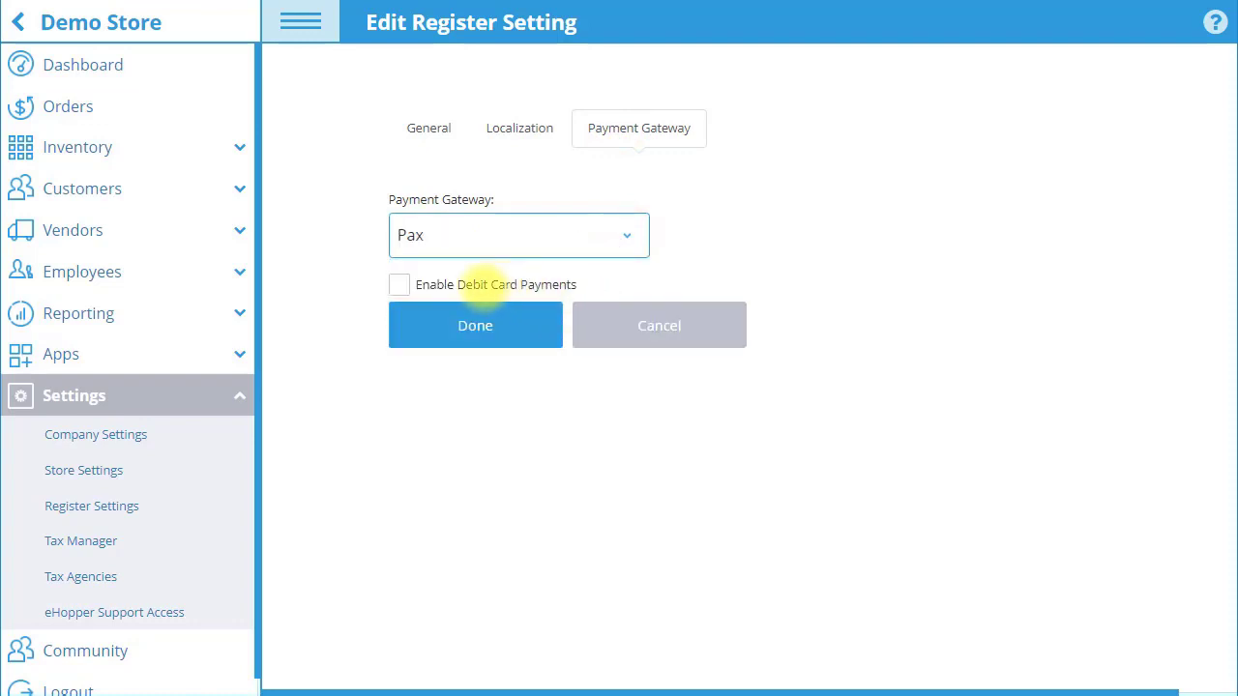
pyautogui.click(399, 283)
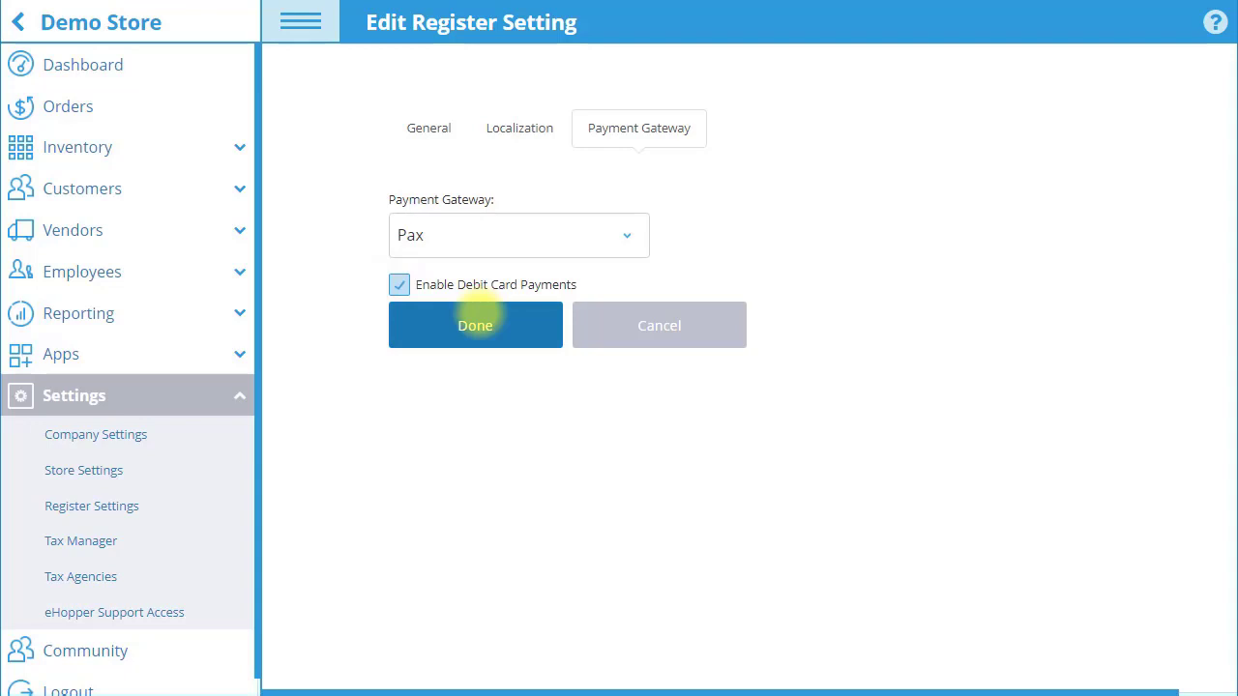
pyautogui.click(476, 311)
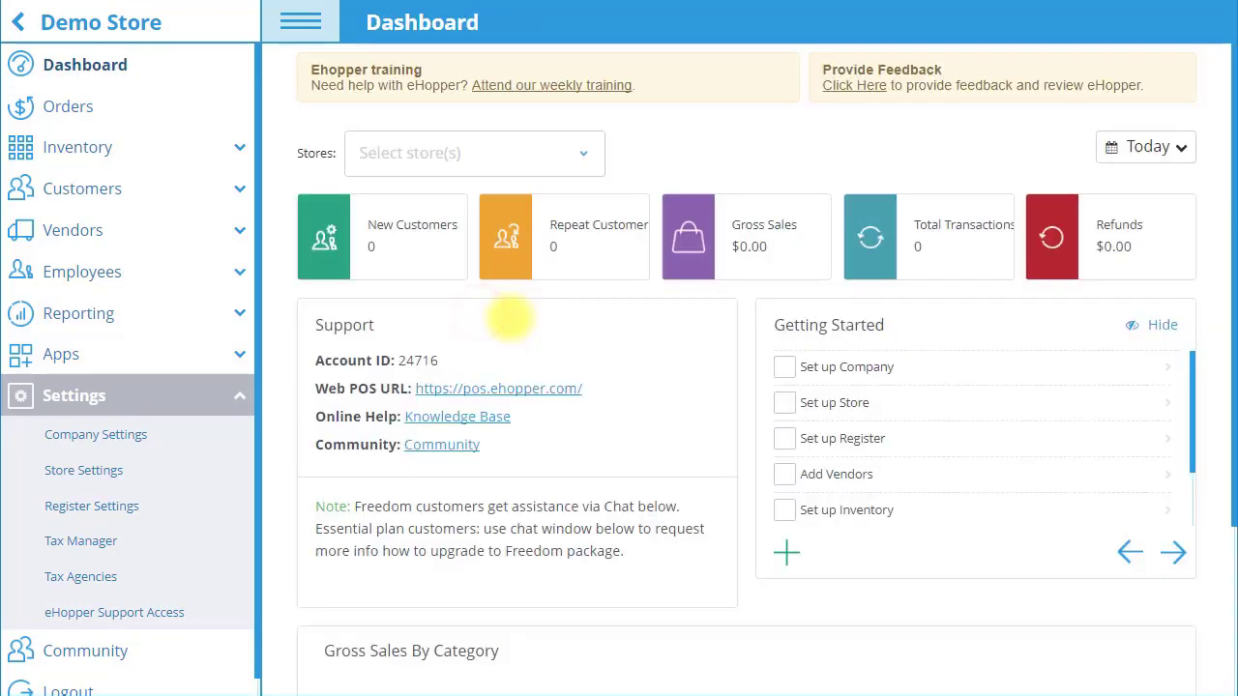